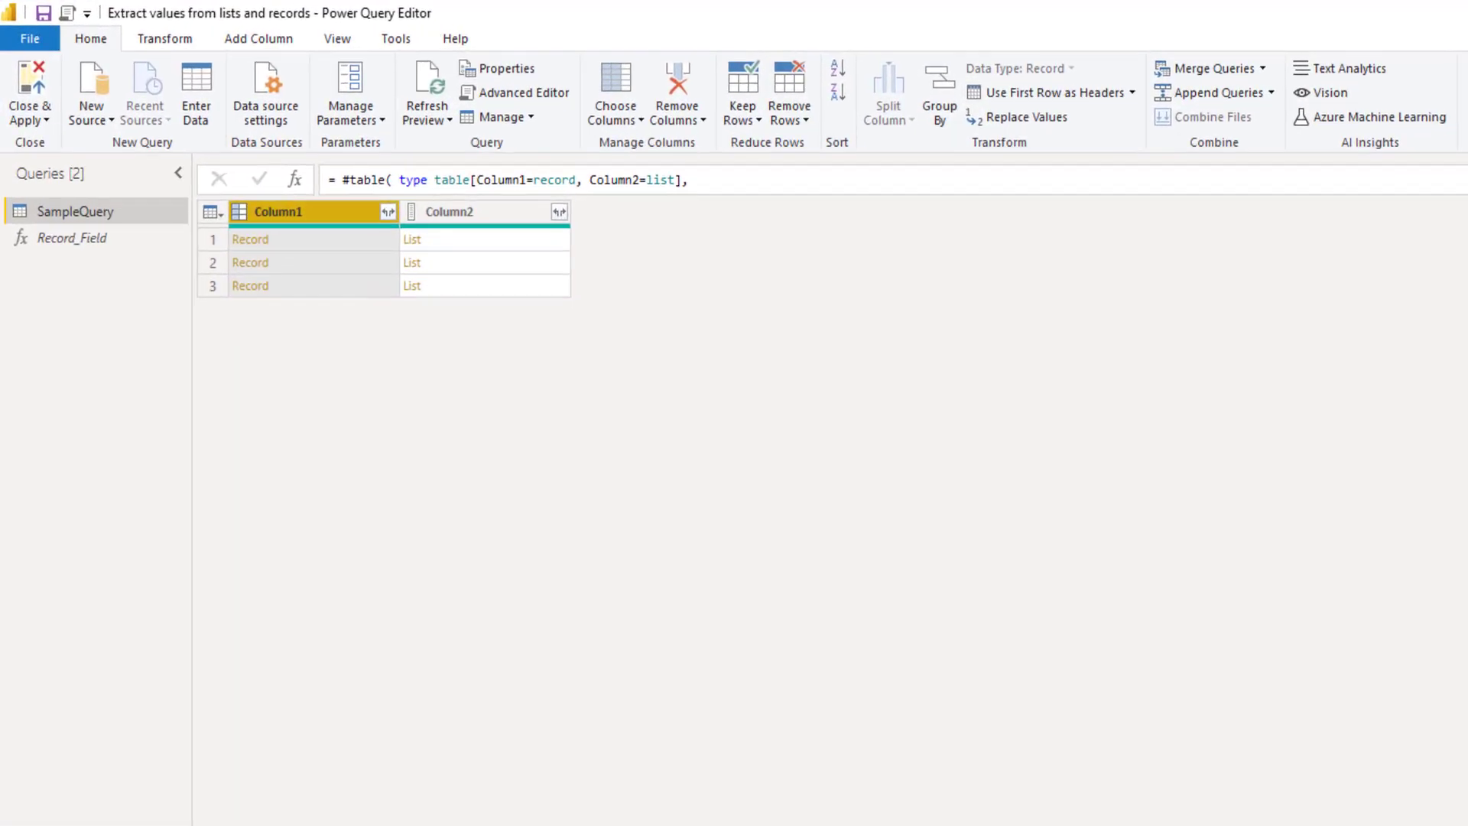
# Preview the first Column1 record to see its ID, Name and Phone fields
pyautogui.click(345, 242)
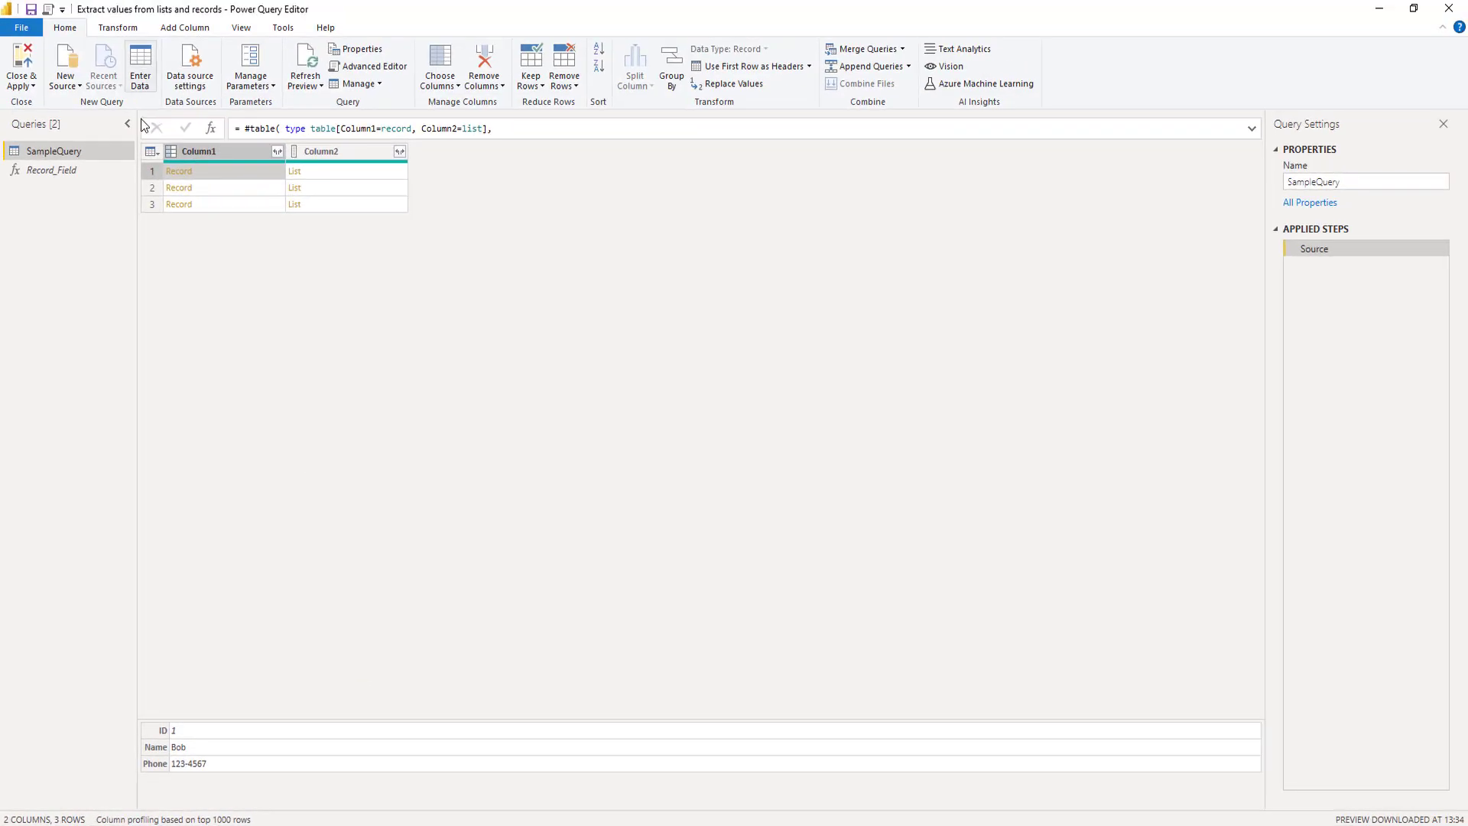
# Add a Custom column with = Record.Field([Column1], "Name") returning Bob, Jim and Paul
pyautogui.click(151, 151)
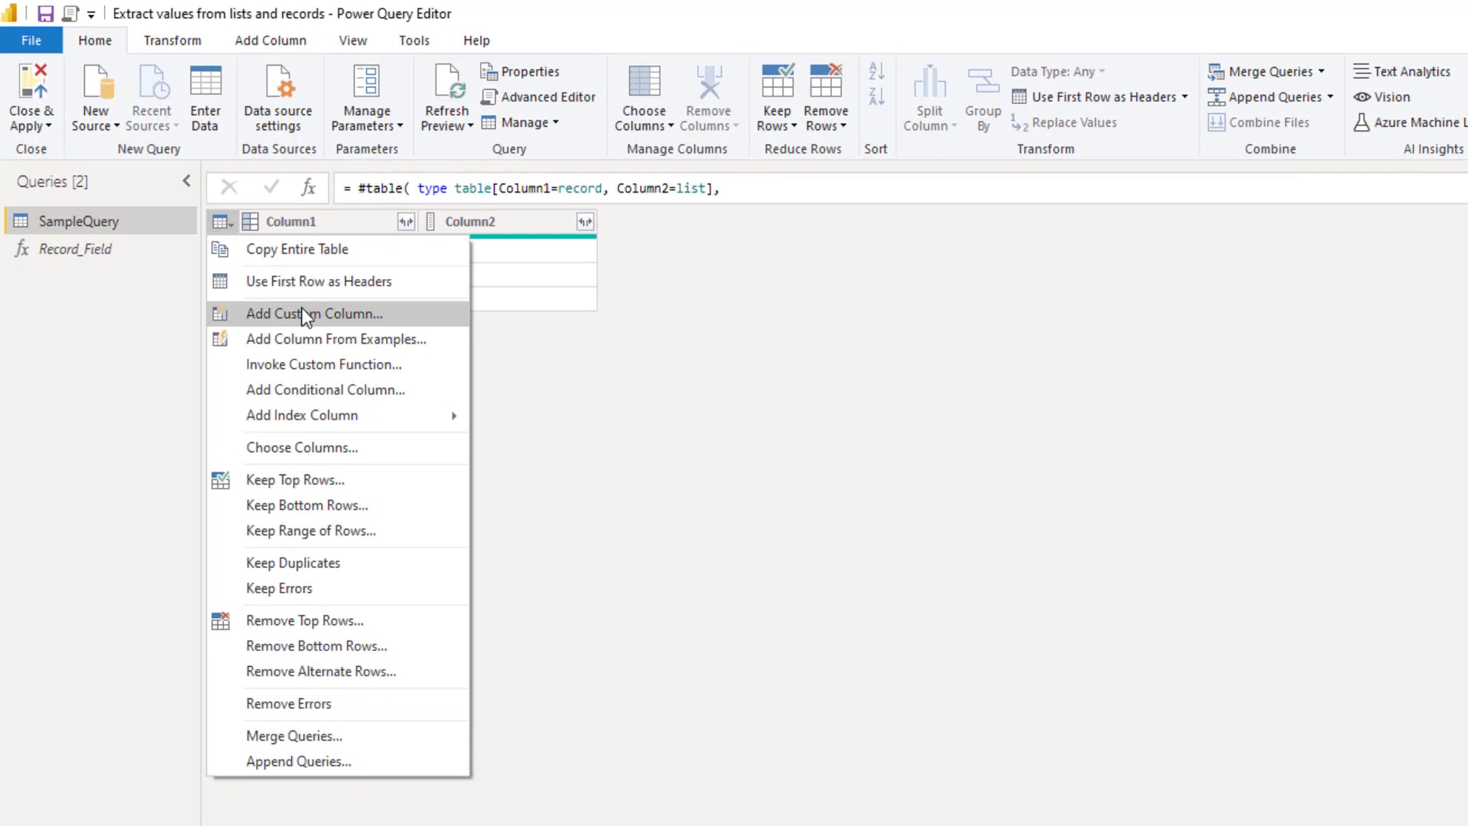
pyautogui.click(301, 313)
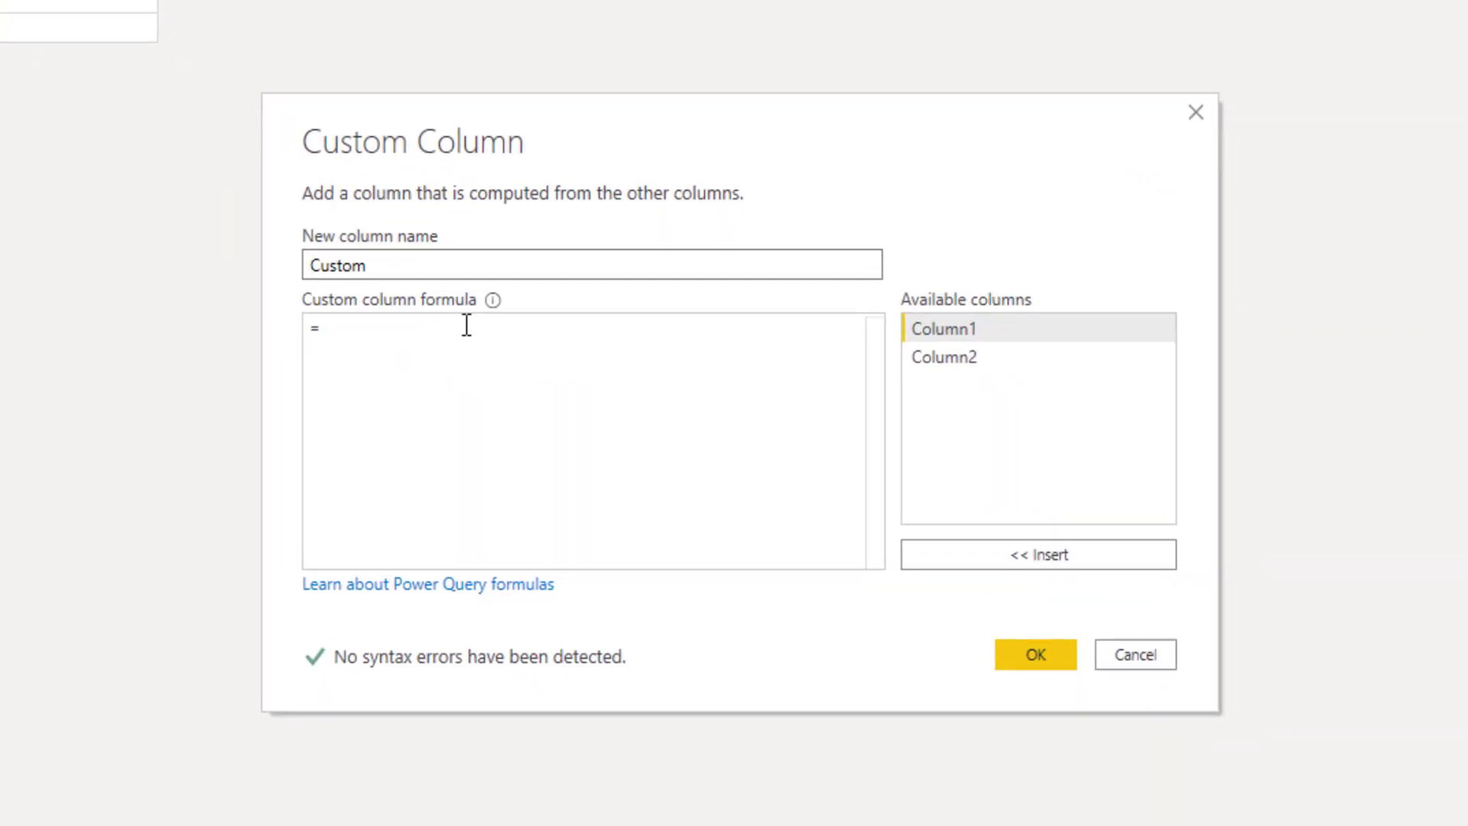
pyautogui.click(827, 528)
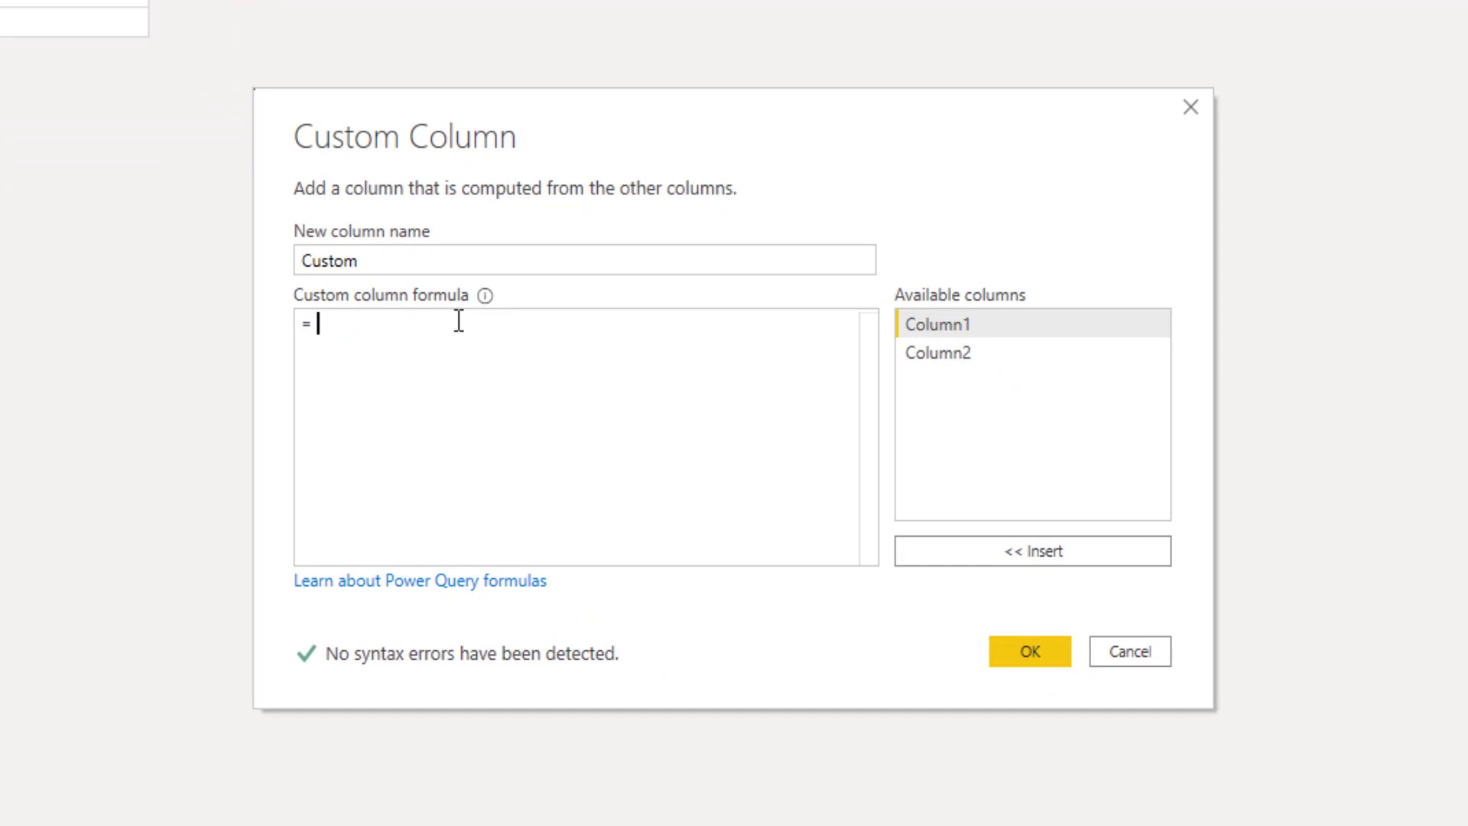
pyautogui.write('Record')
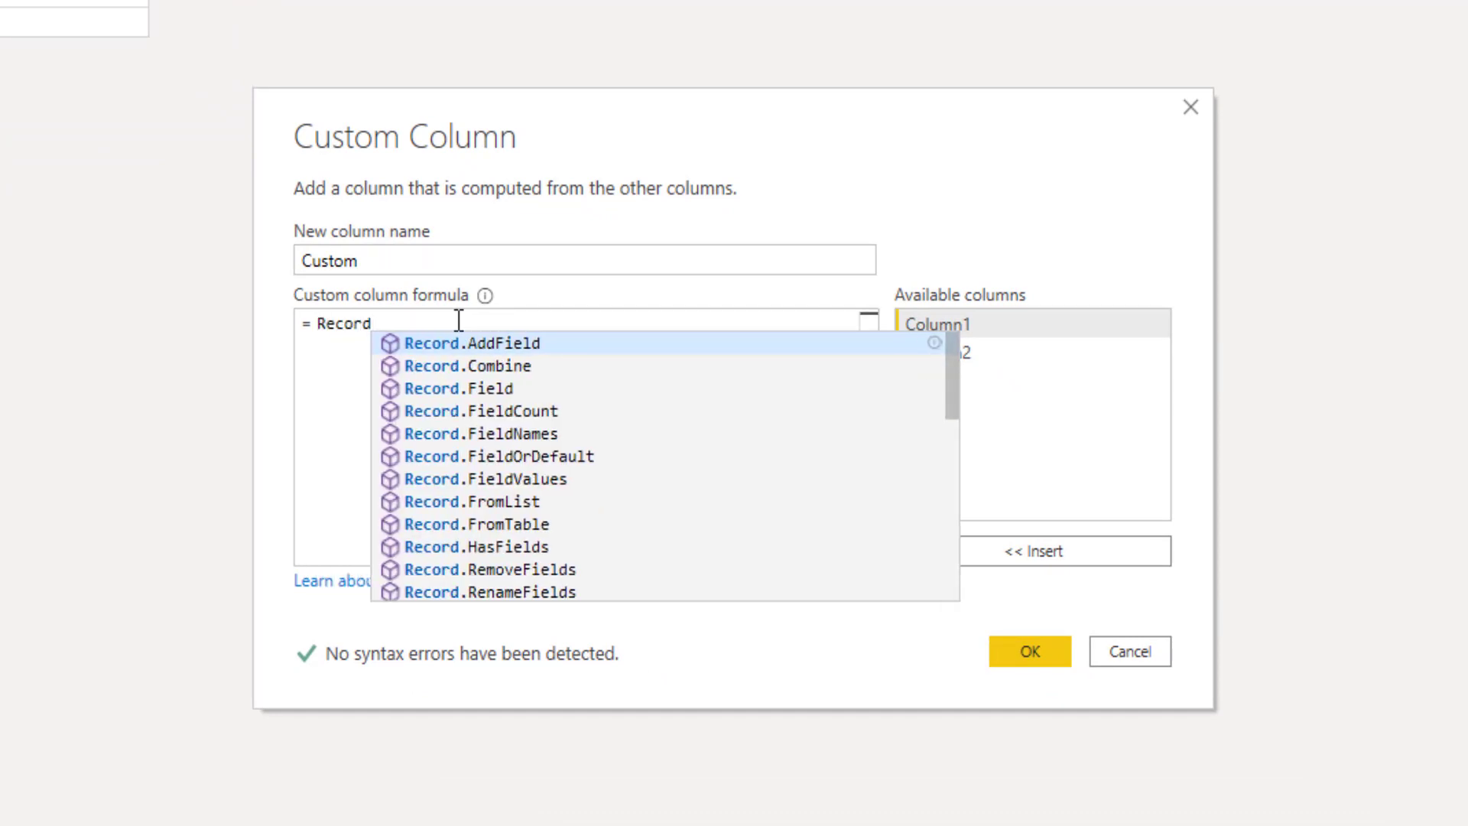
pyautogui.write('.Field')
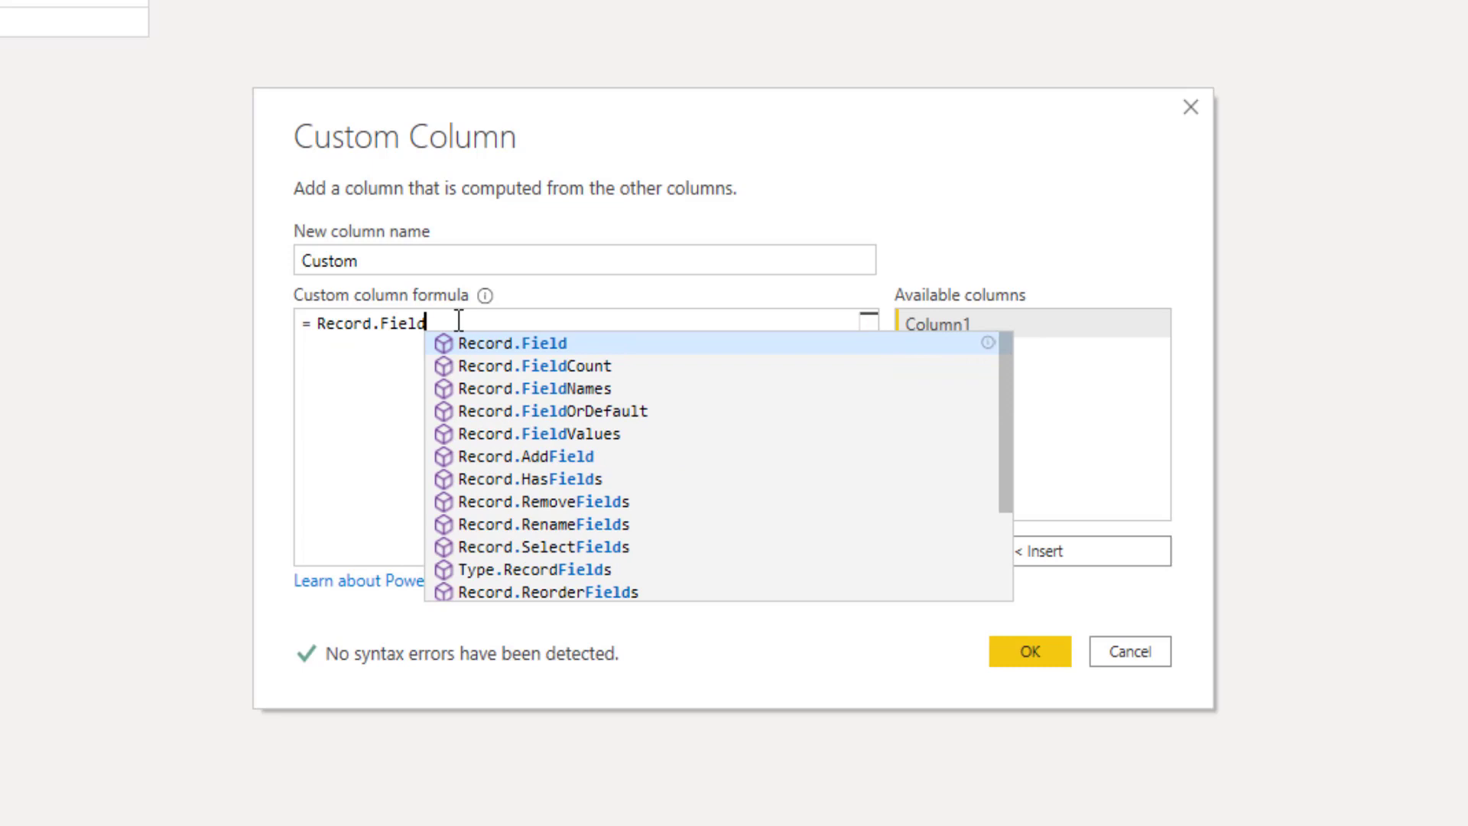
pyautogui.write('(')
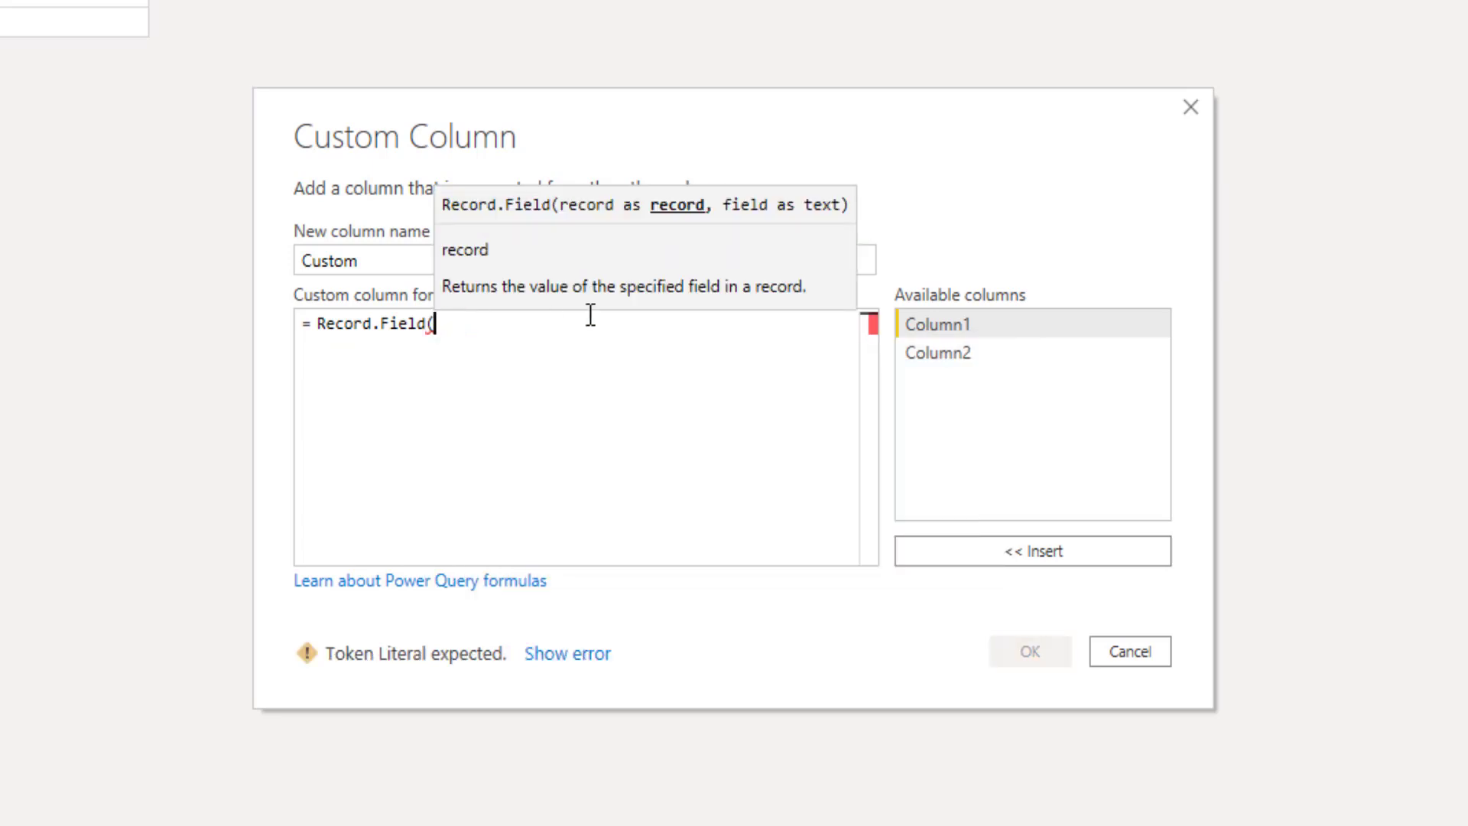
pyautogui.doubleClick(967, 323)
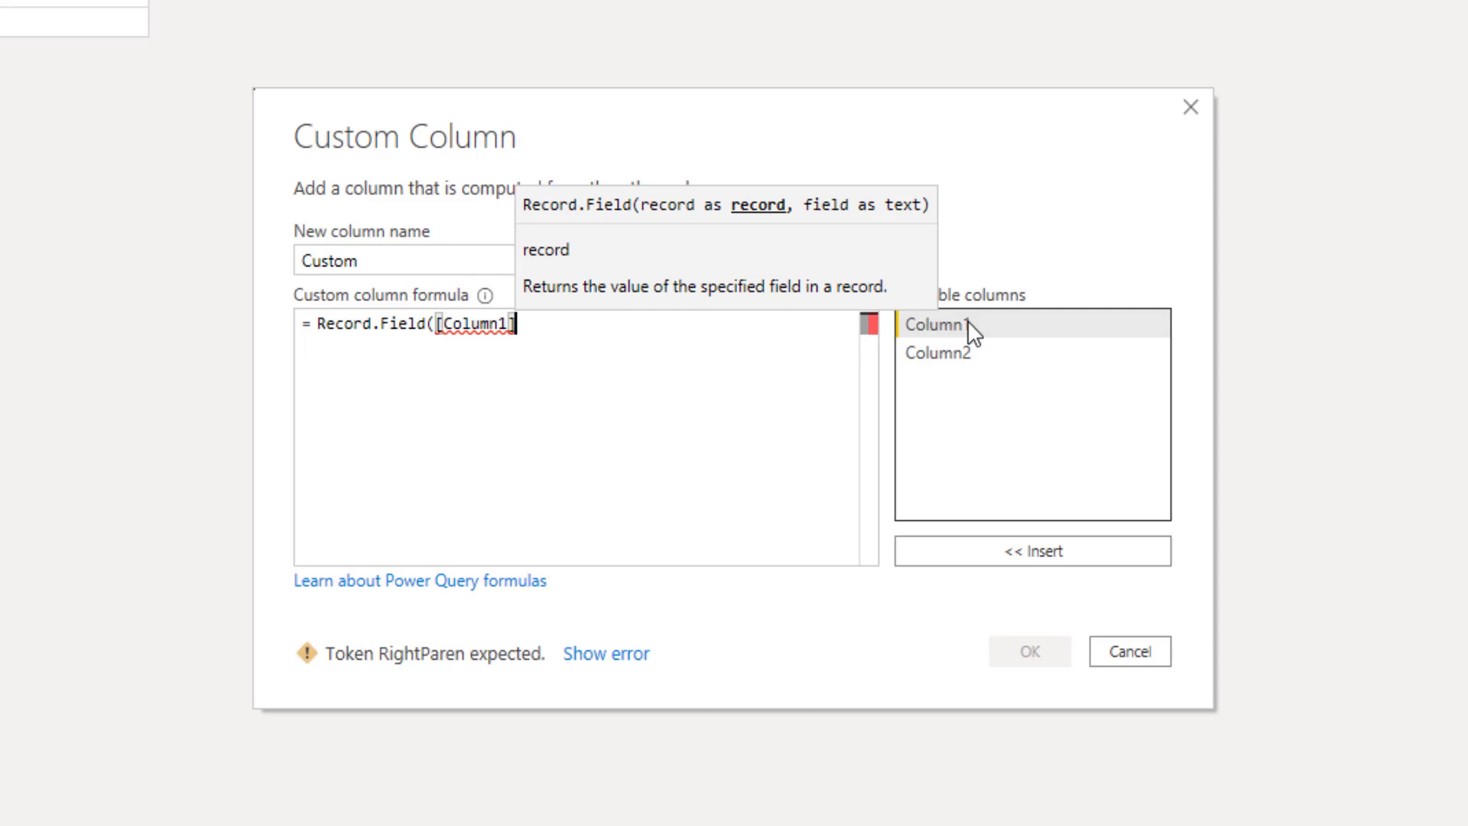
pyautogui.write(',')
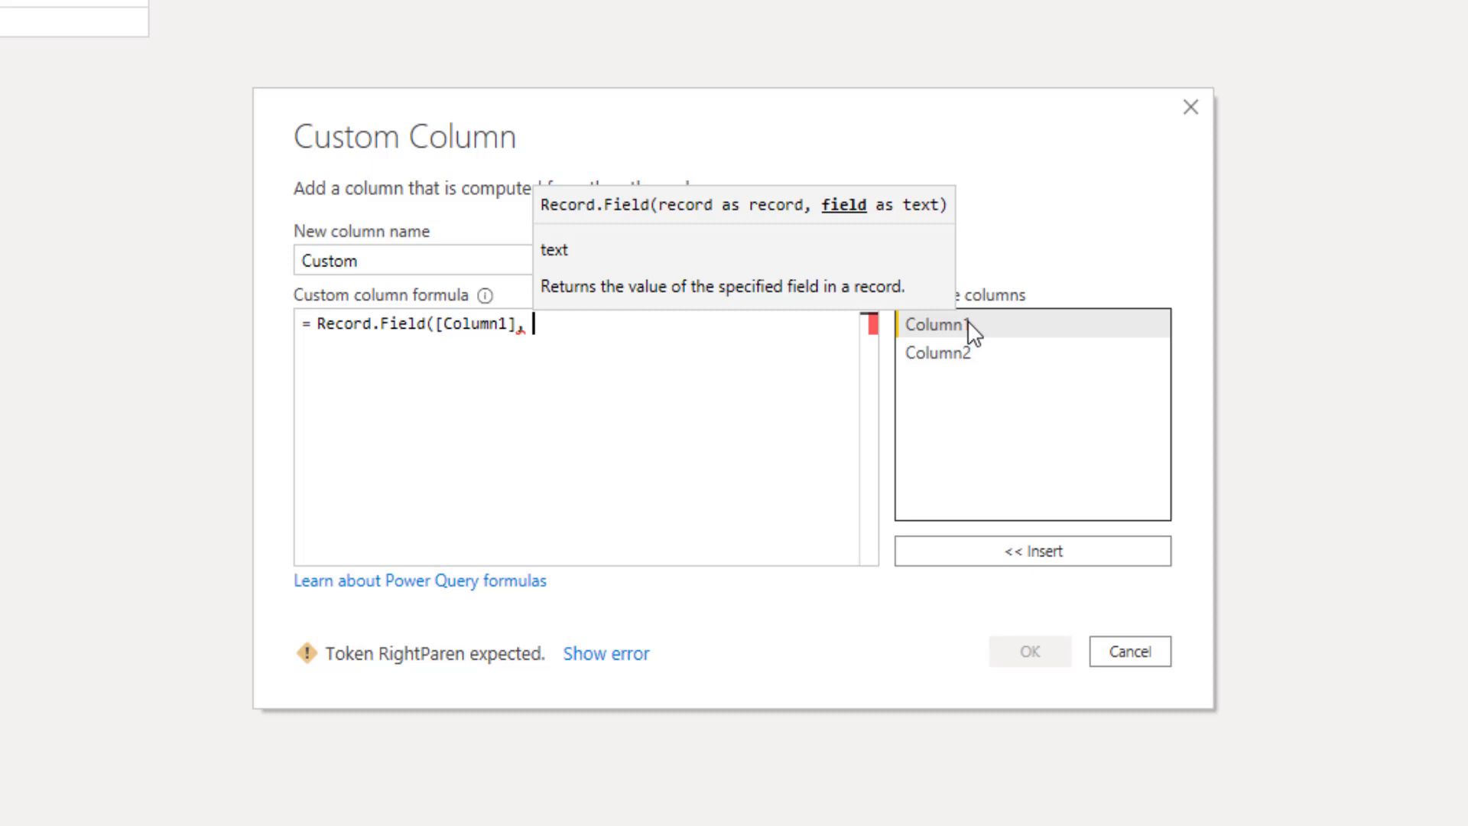
pyautogui.write('"Name')
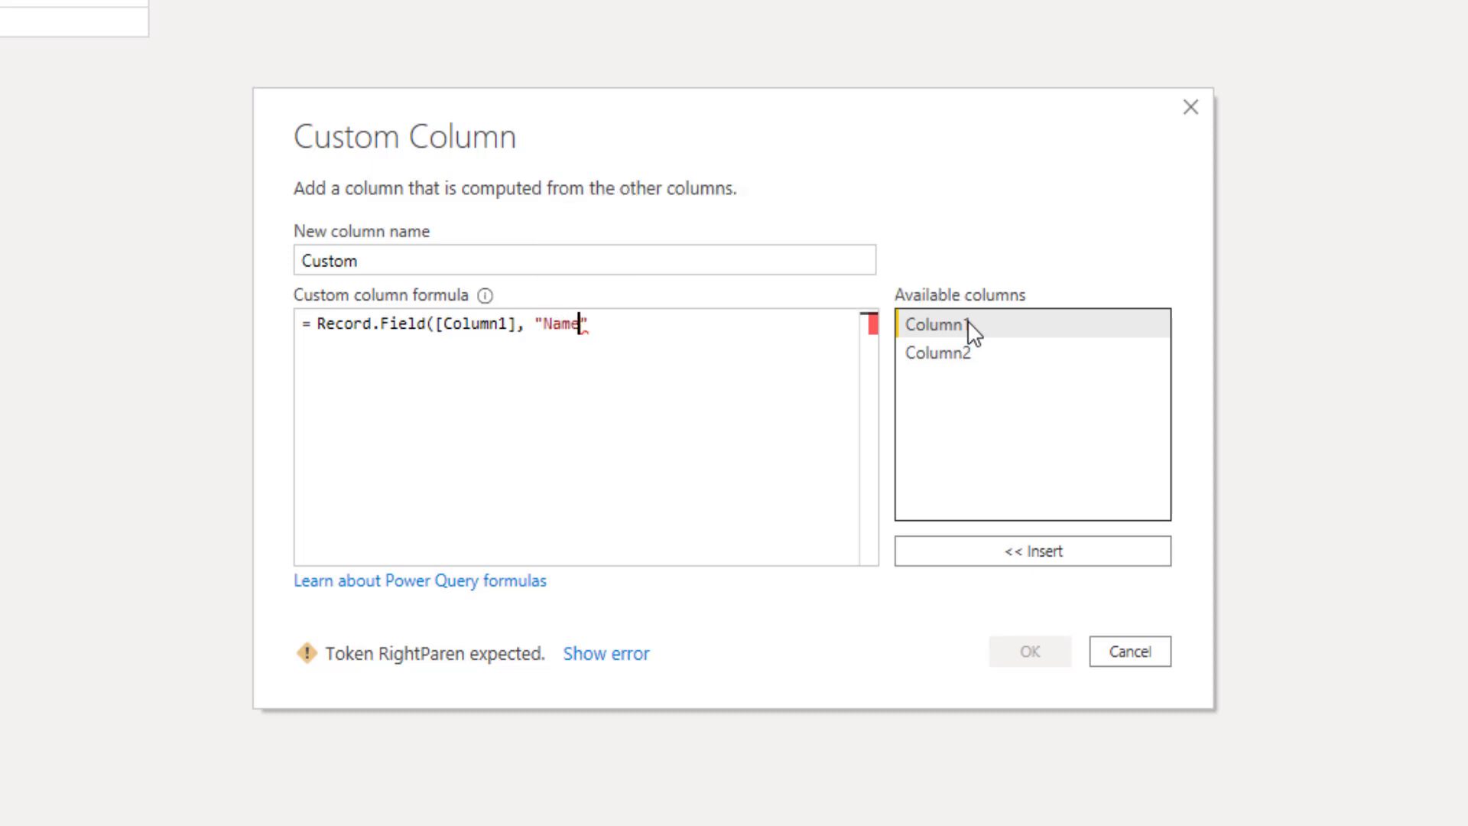
pyautogui.write('" )')
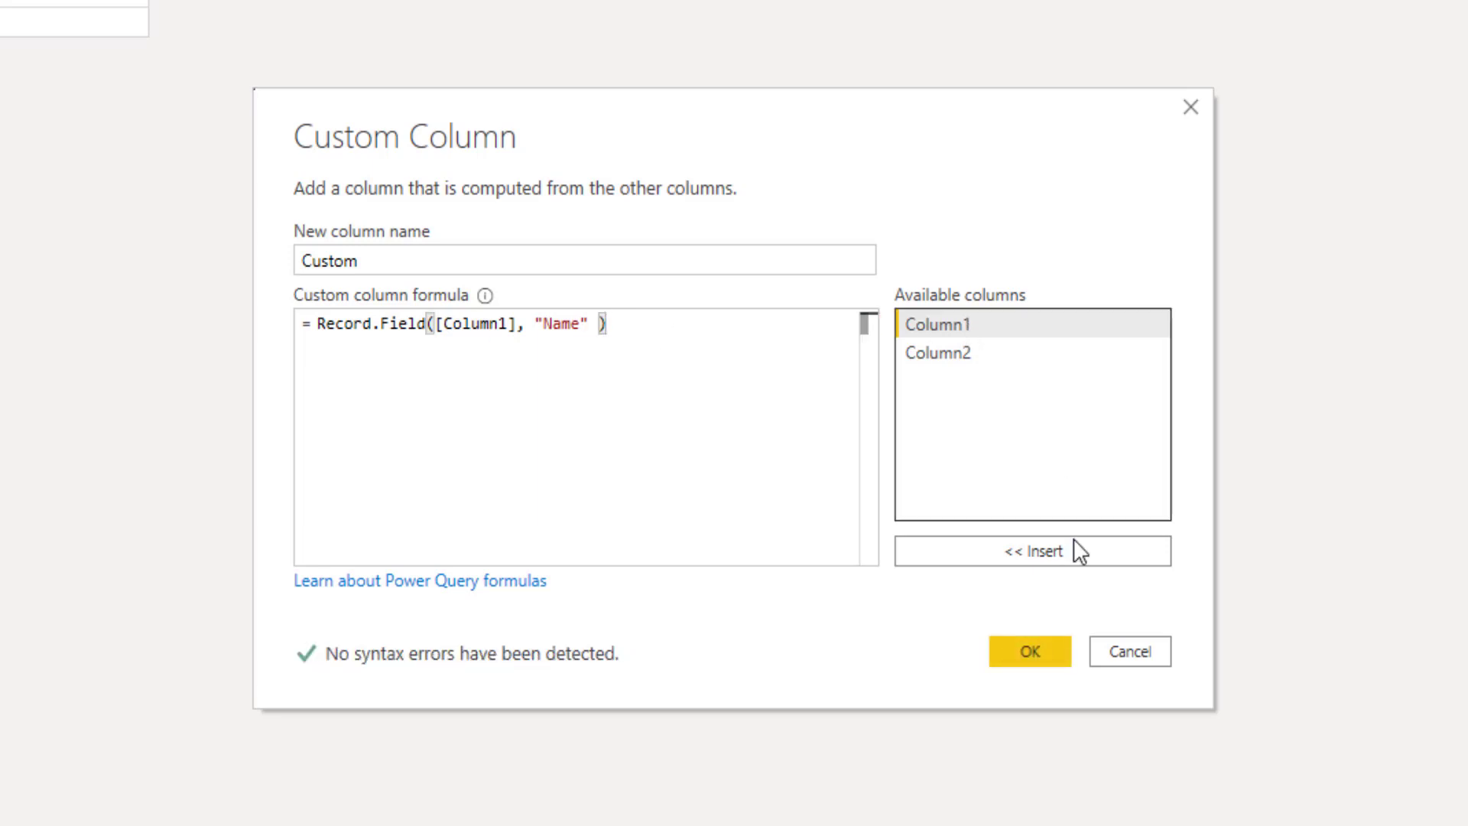
pyautogui.click(1042, 651)
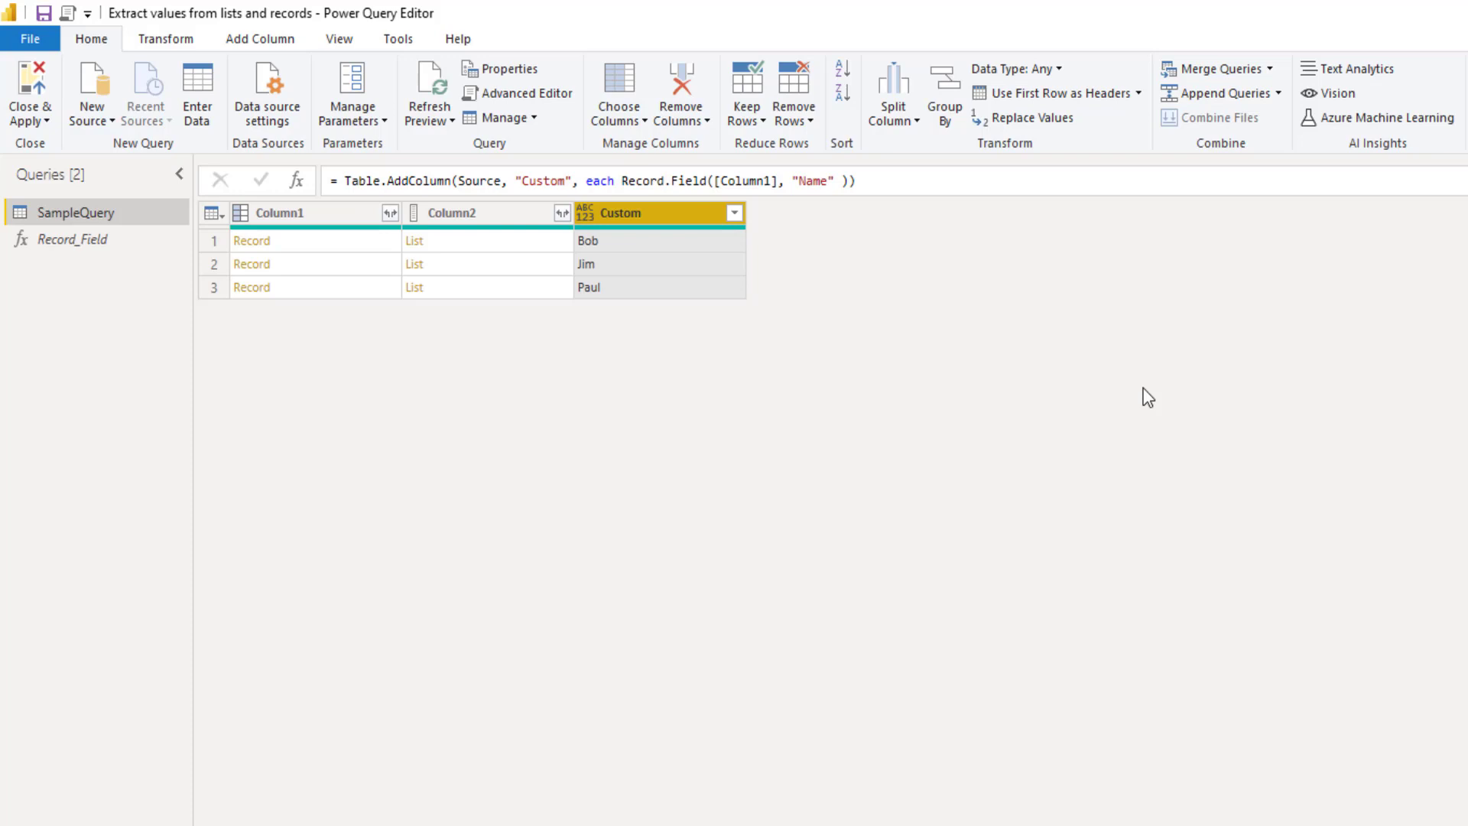
# Open a second Custom Column dialog, proposed as Custom.1
pyautogui.click(212, 213)
pyautogui.click(328, 302)
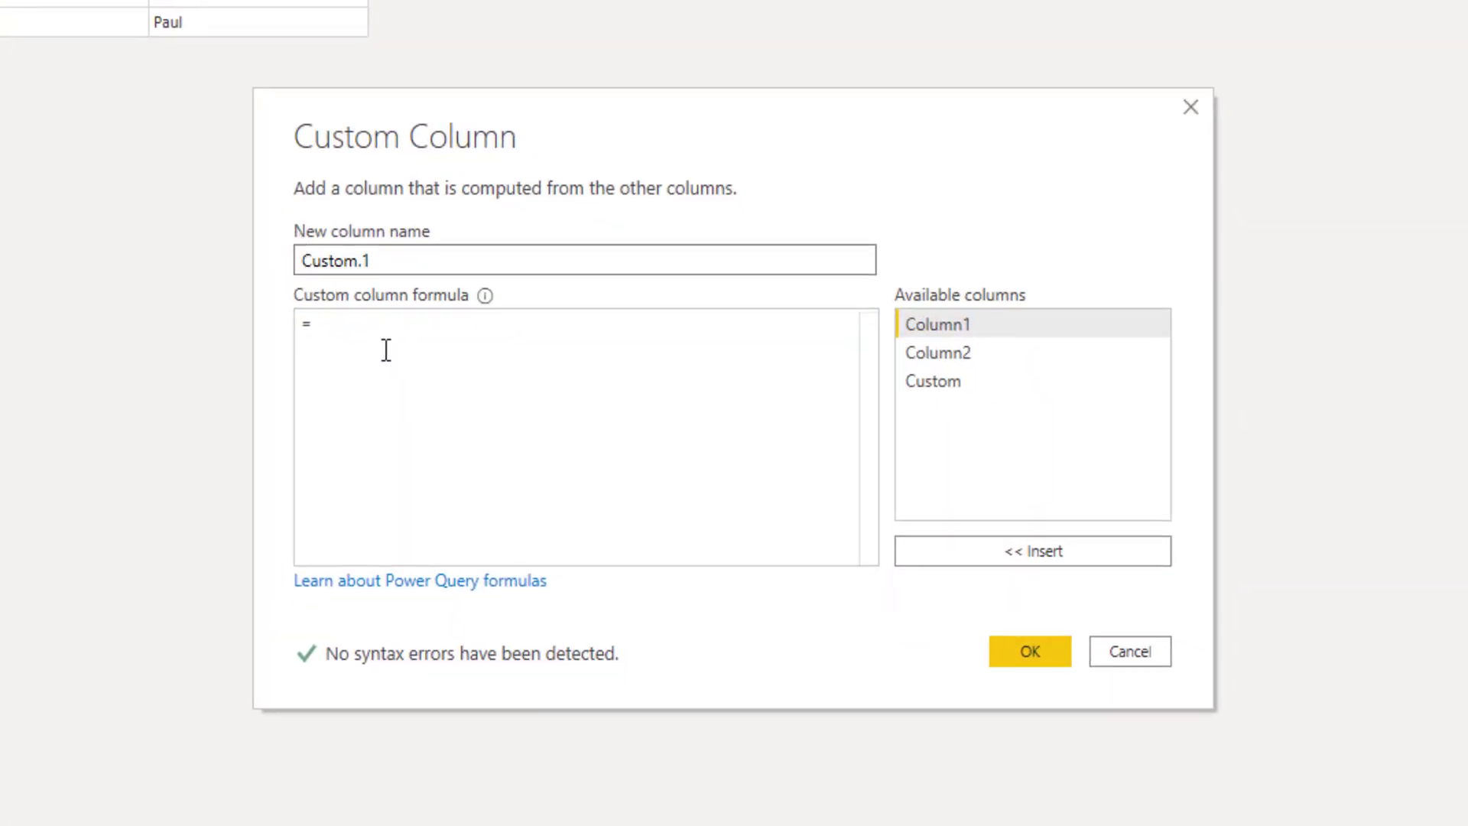
# Create the Custom.1 column with formula = [Column1][Name]
pyautogui.click(395, 328)
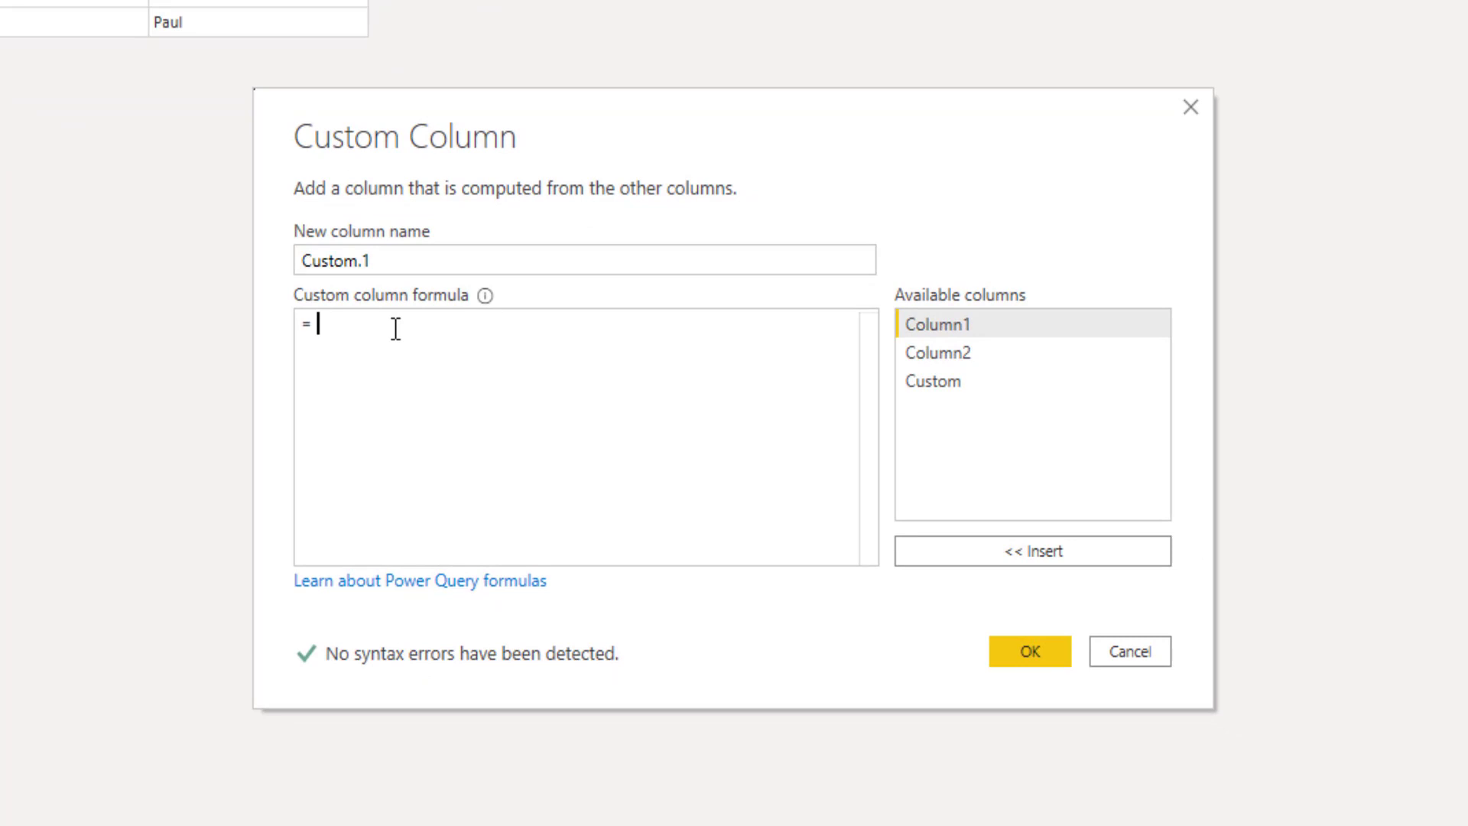
pyautogui.doubleClick(949, 324)
pyautogui.write('[')
pyautogui.write('Nam')
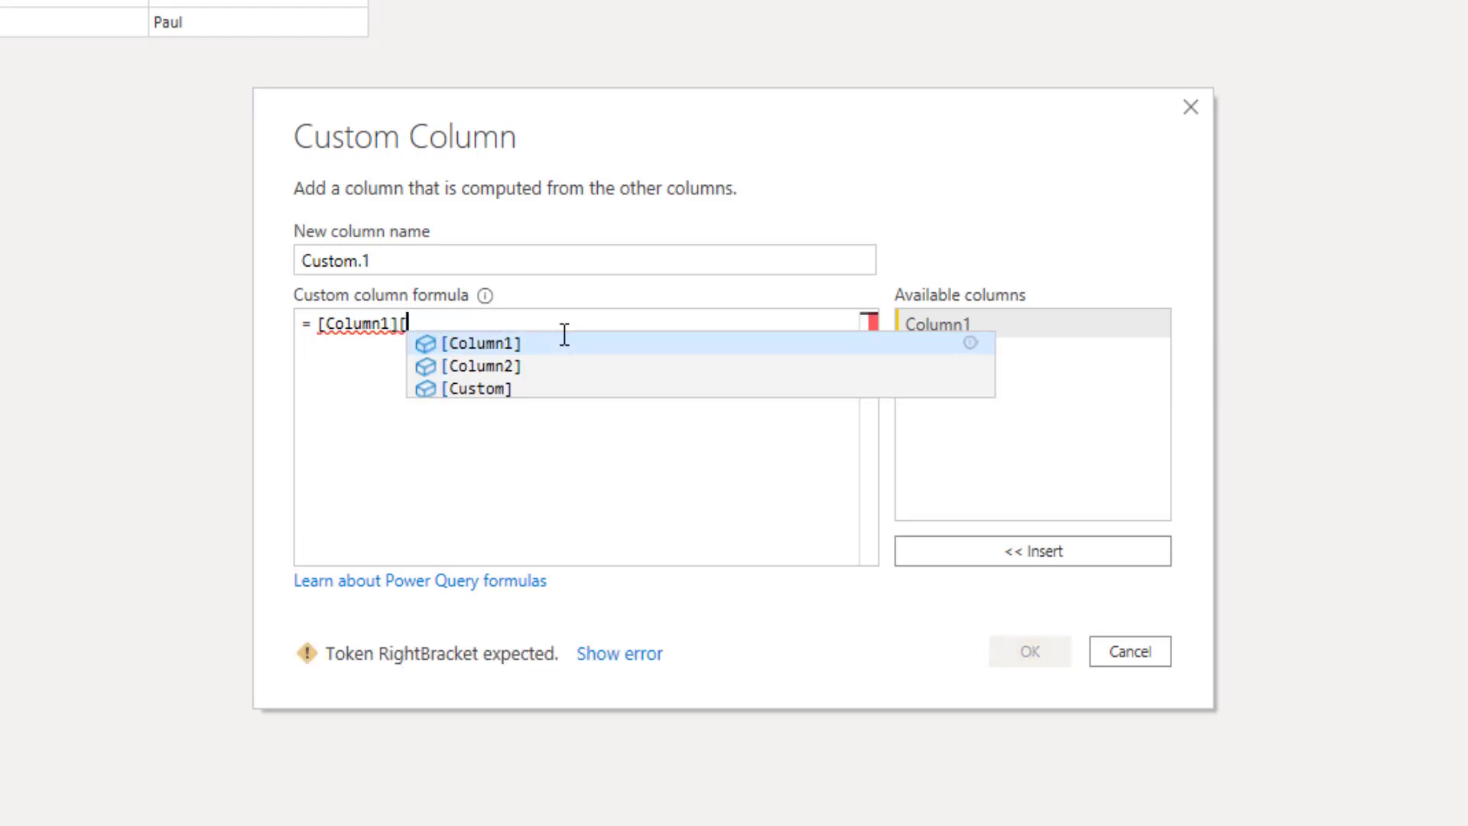
pyautogui.write('e')
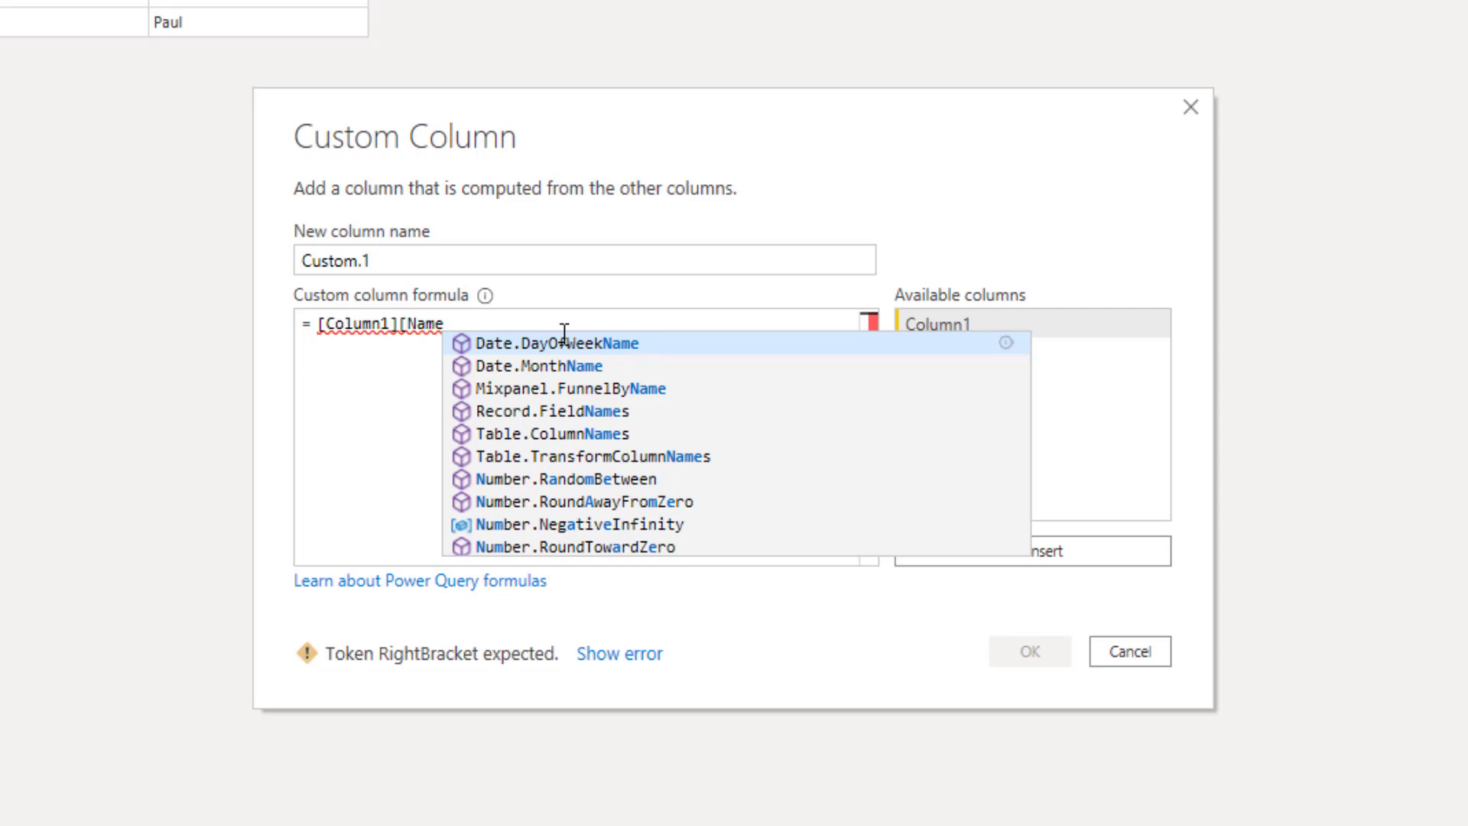
pyautogui.write(']')
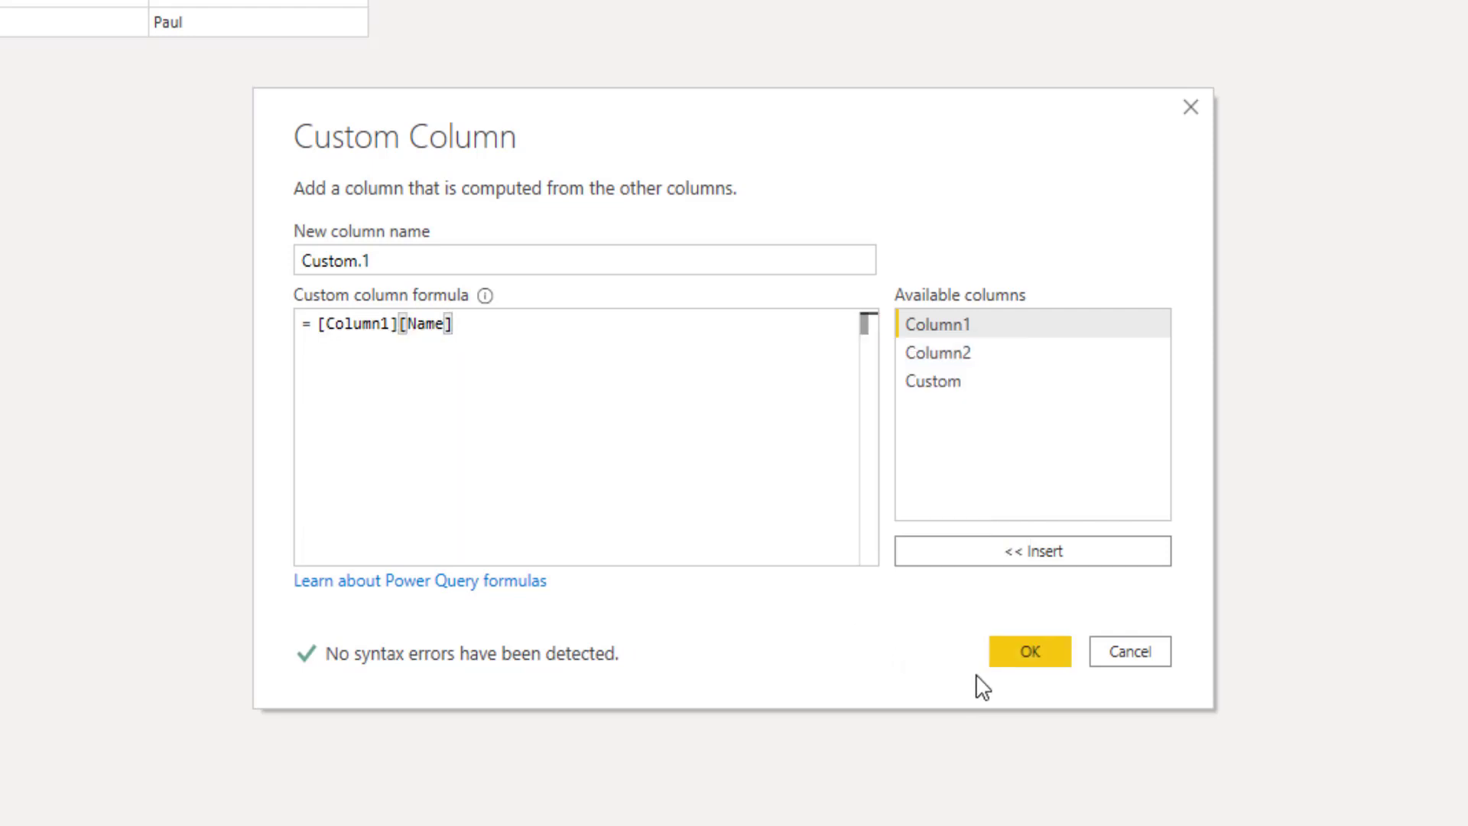
pyautogui.click(1025, 654)
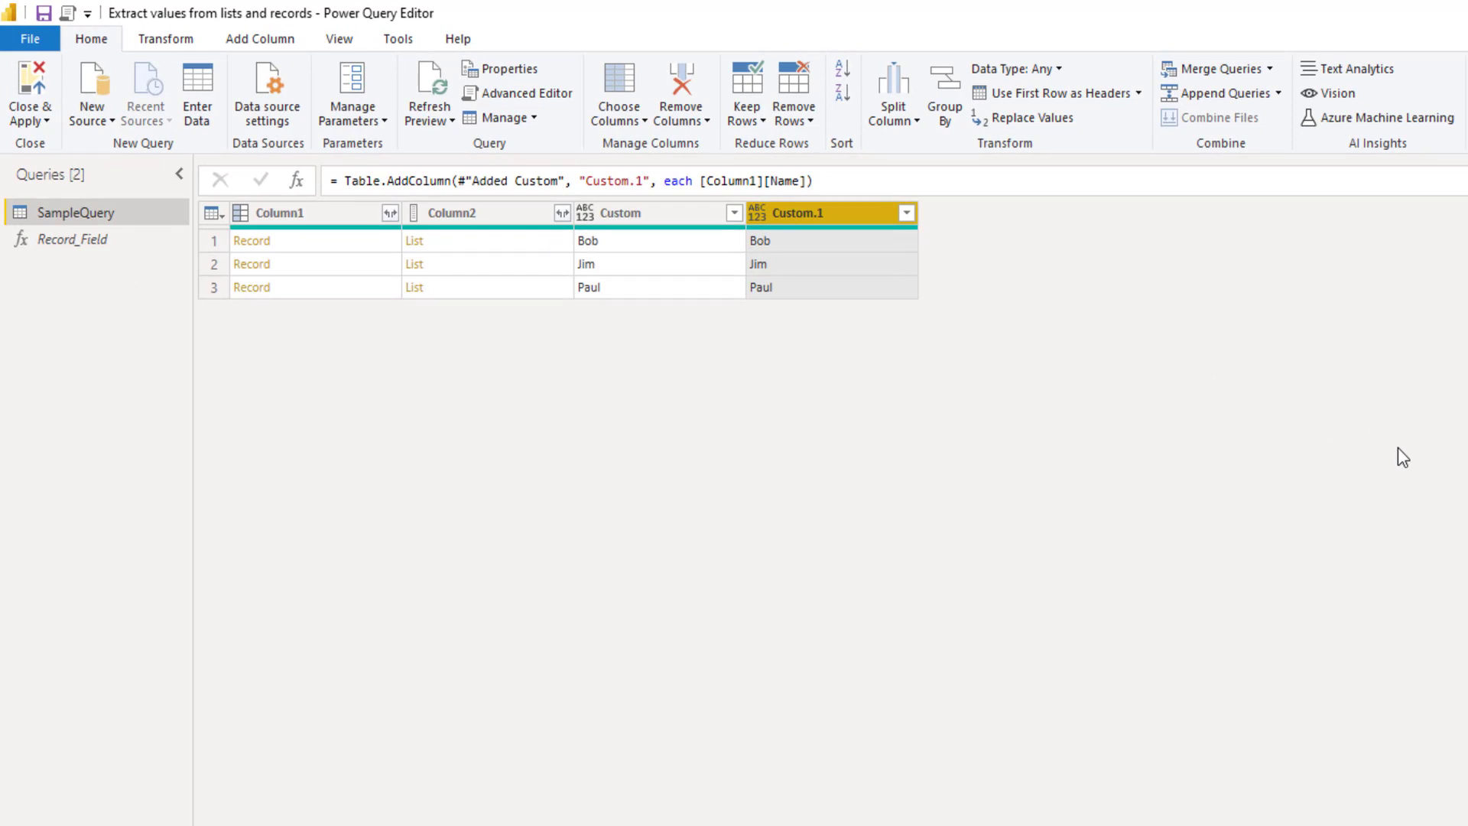
# Change Custom.1's formula to [Column1][Name1]? so the missing field returns null, not errors
pyautogui.click(799, 181)
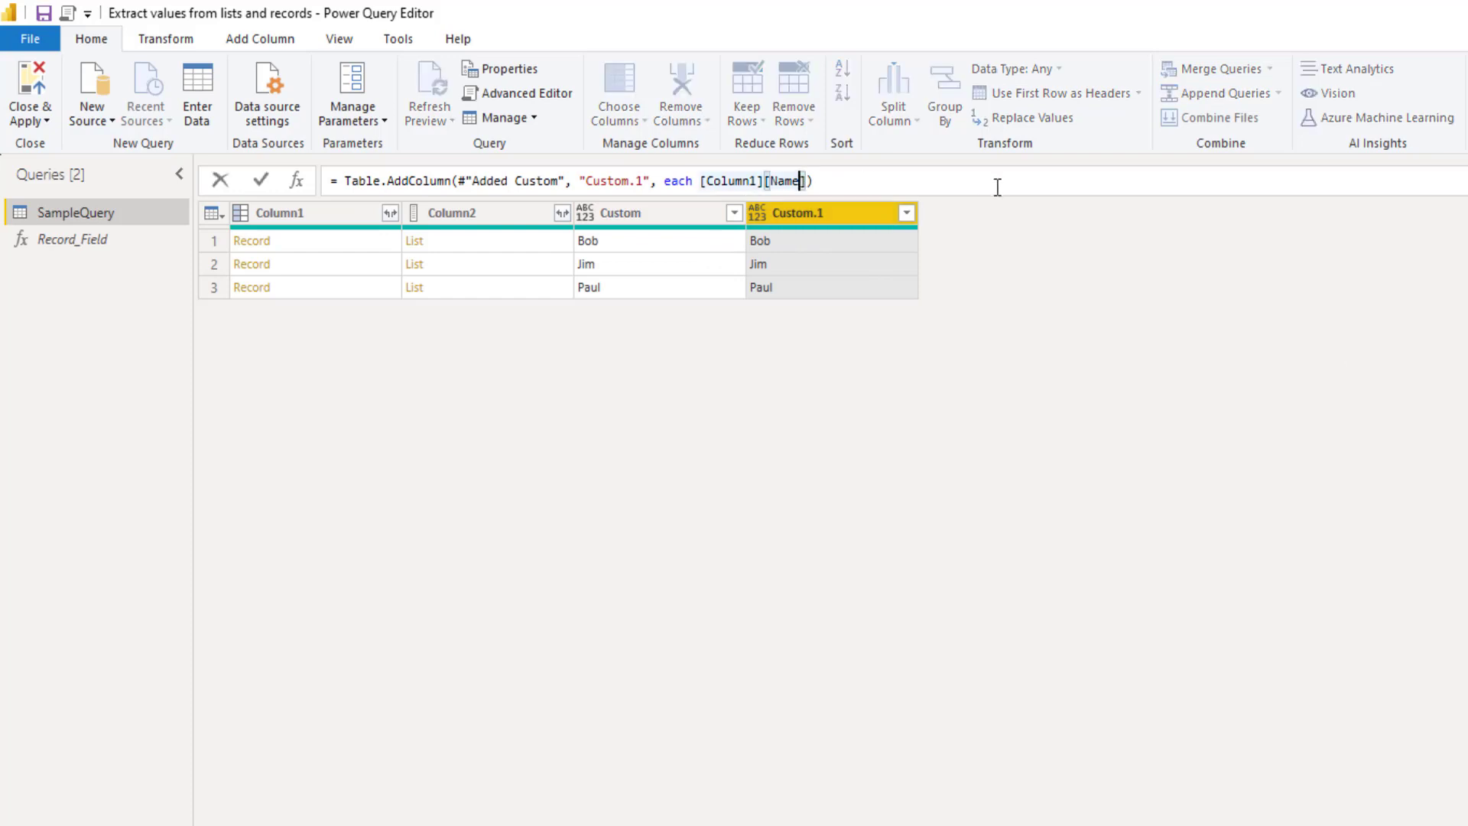
pyautogui.write('1')
pyautogui.click(263, 182)
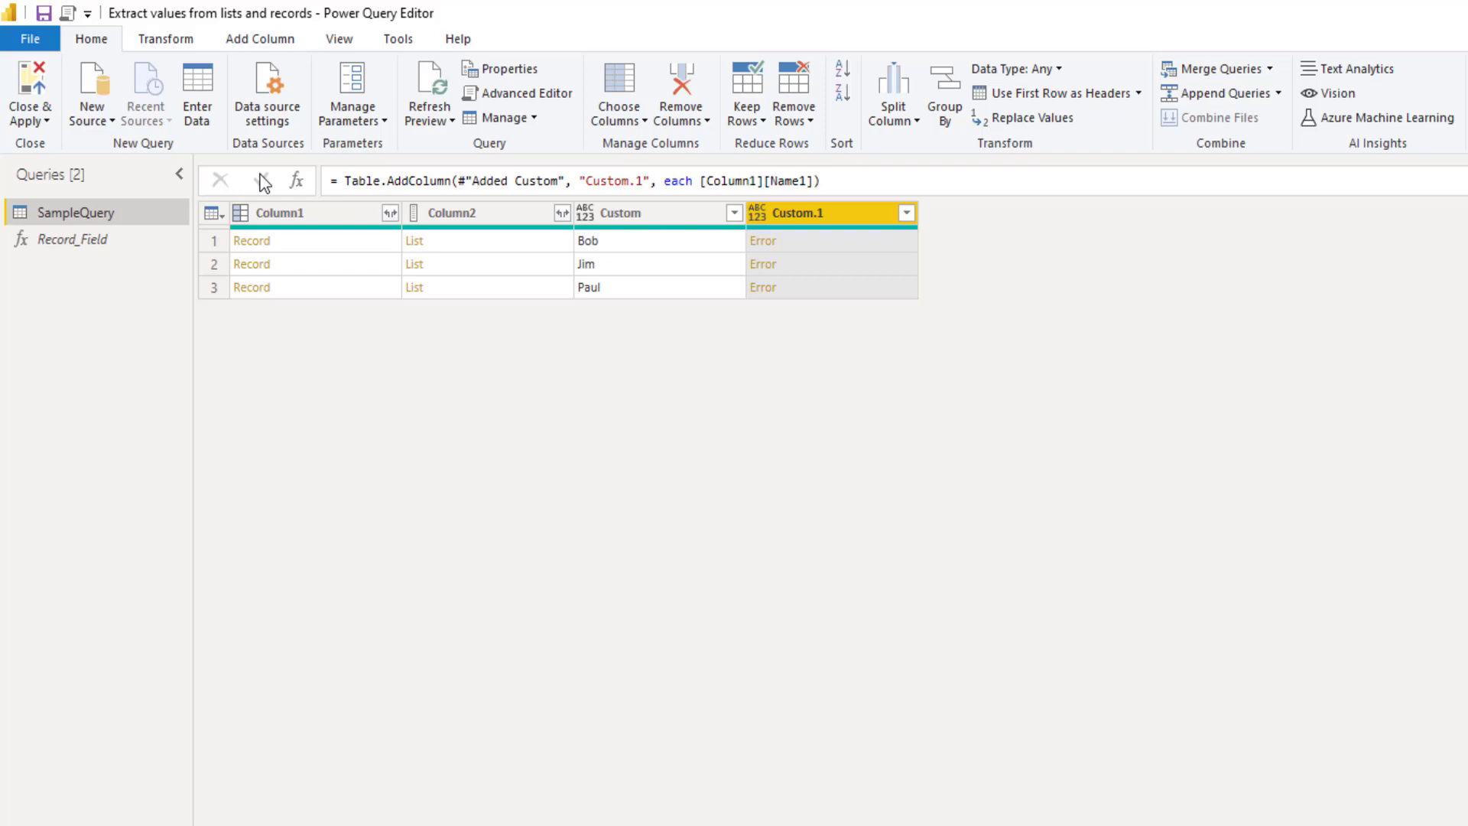
pyautogui.click(816, 185)
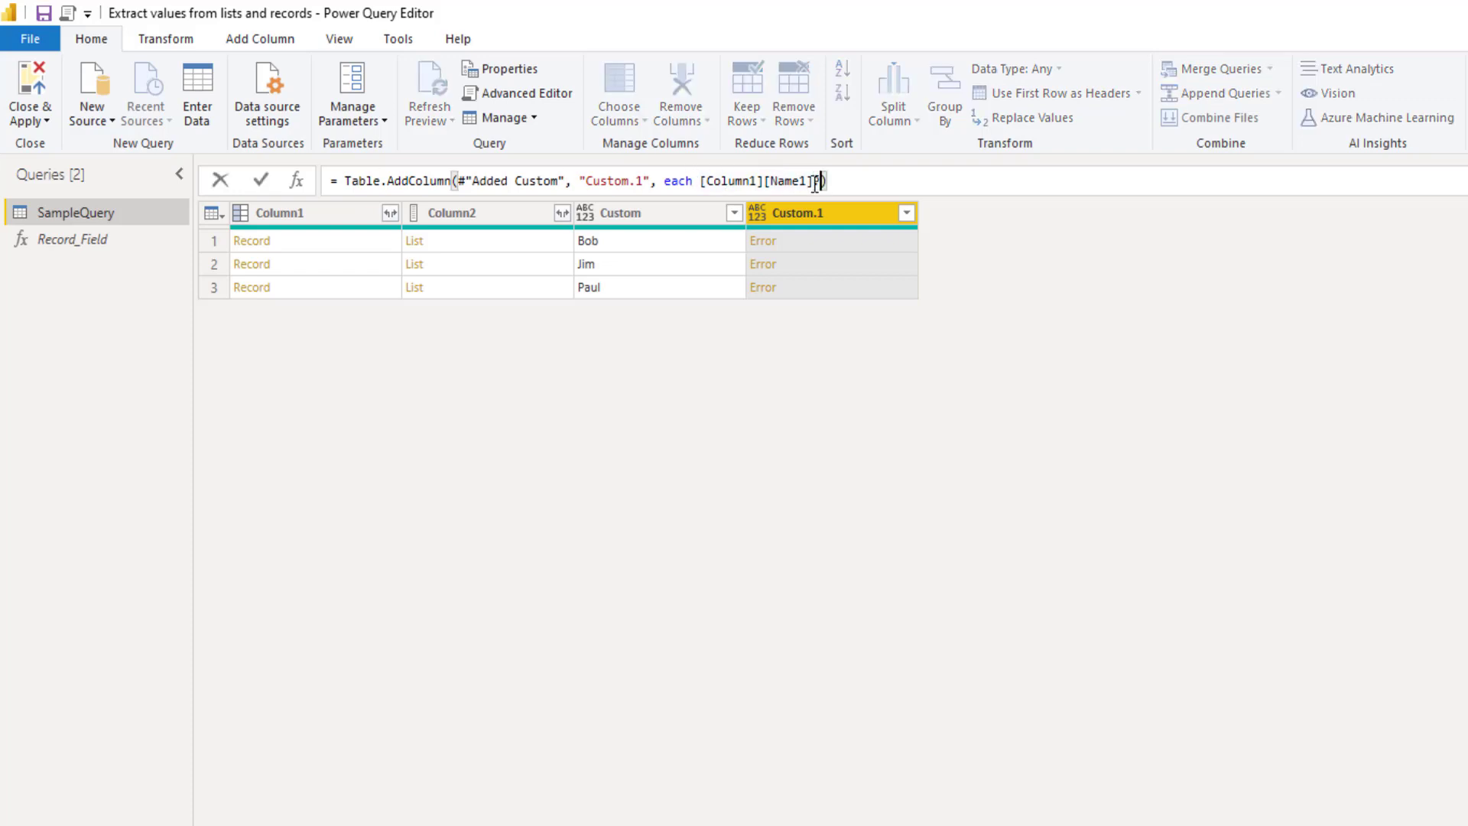
pyautogui.write('?')
pyautogui.click(261, 179)
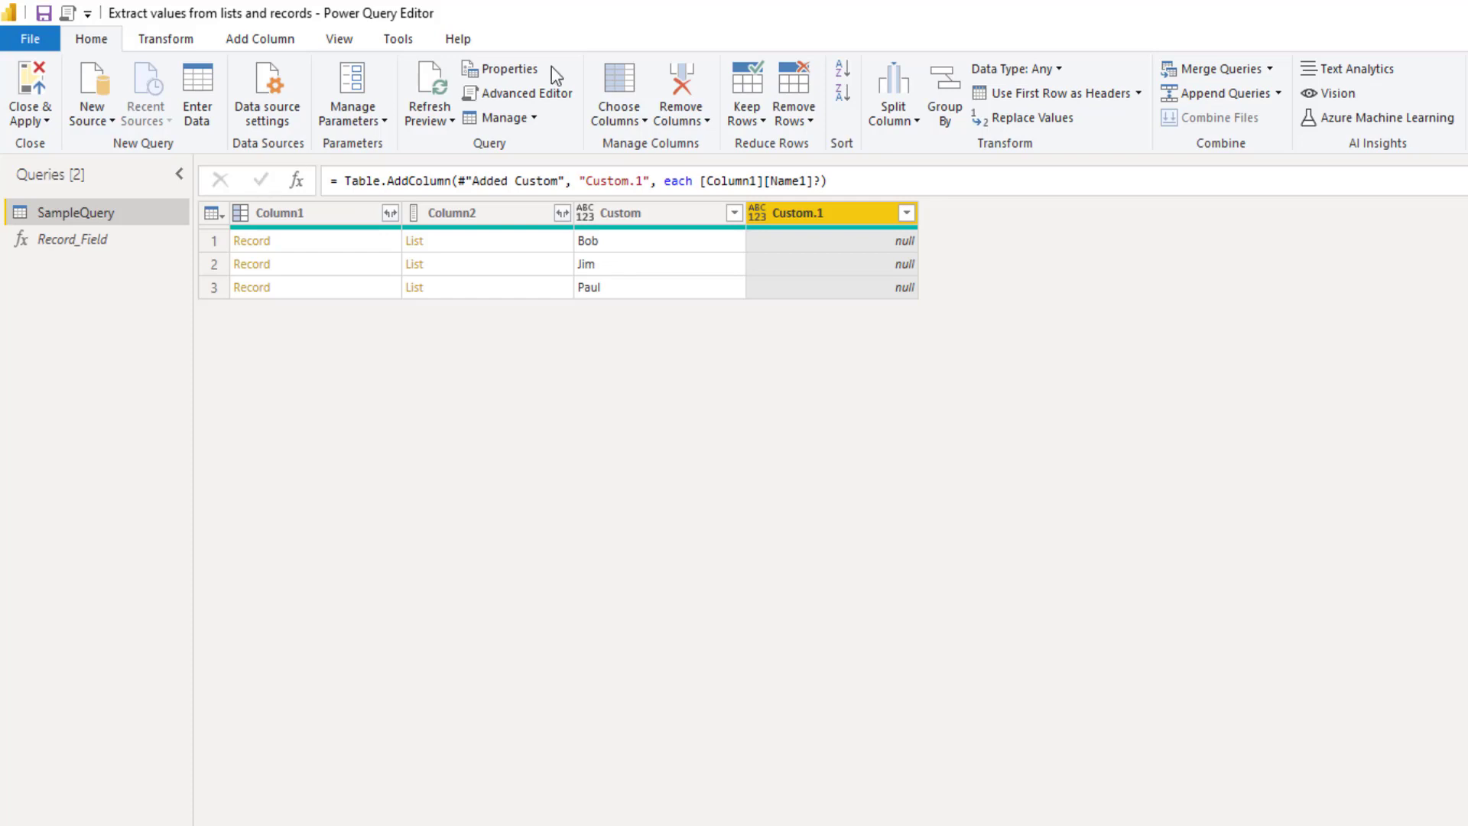
# Edit Custom.1's formula back to [Column1][Name]? to show Bob, Jim and Paul
pyautogui.click(805, 182)
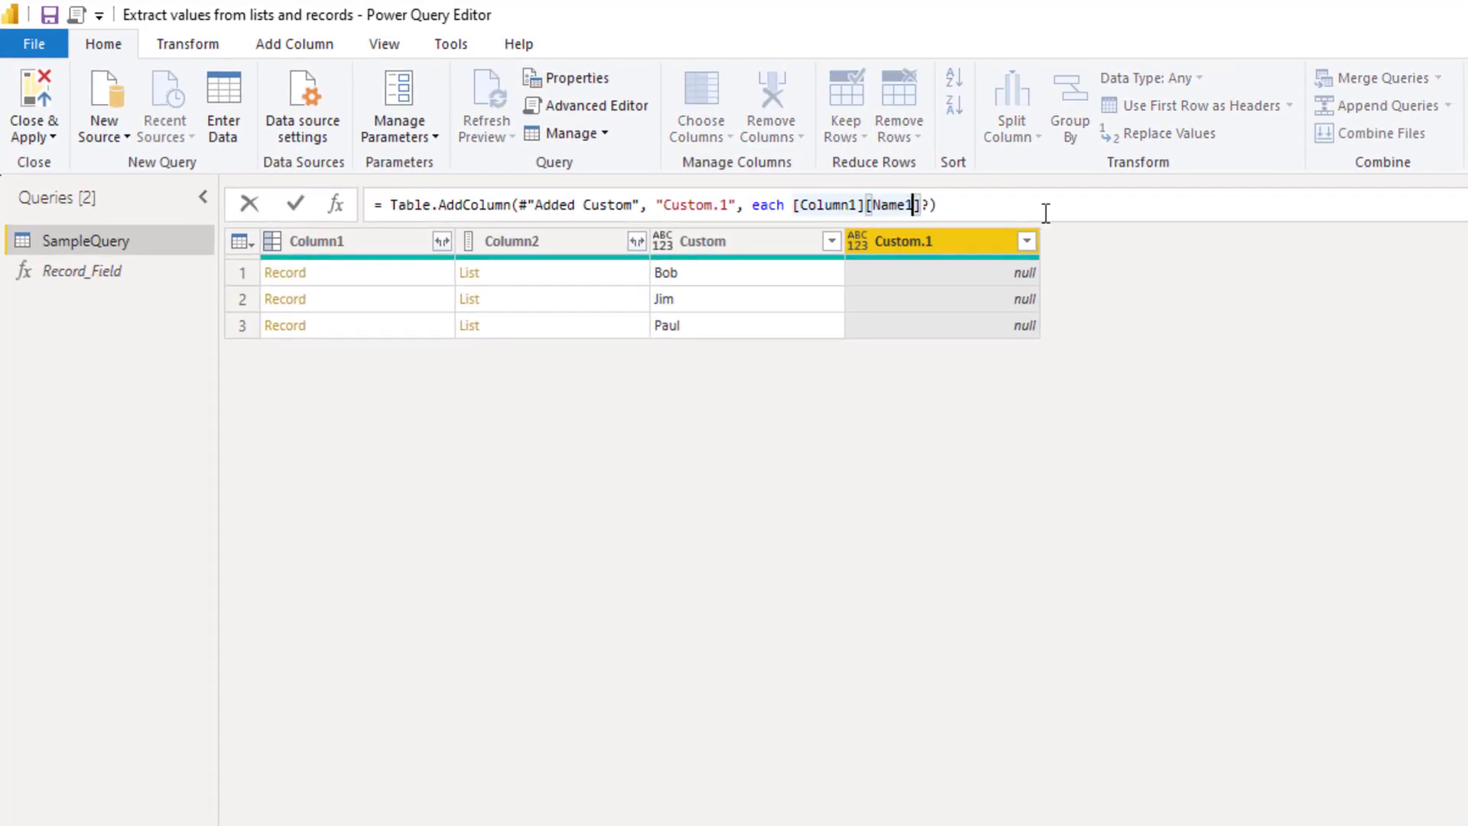
pyautogui.press('BackSpace')
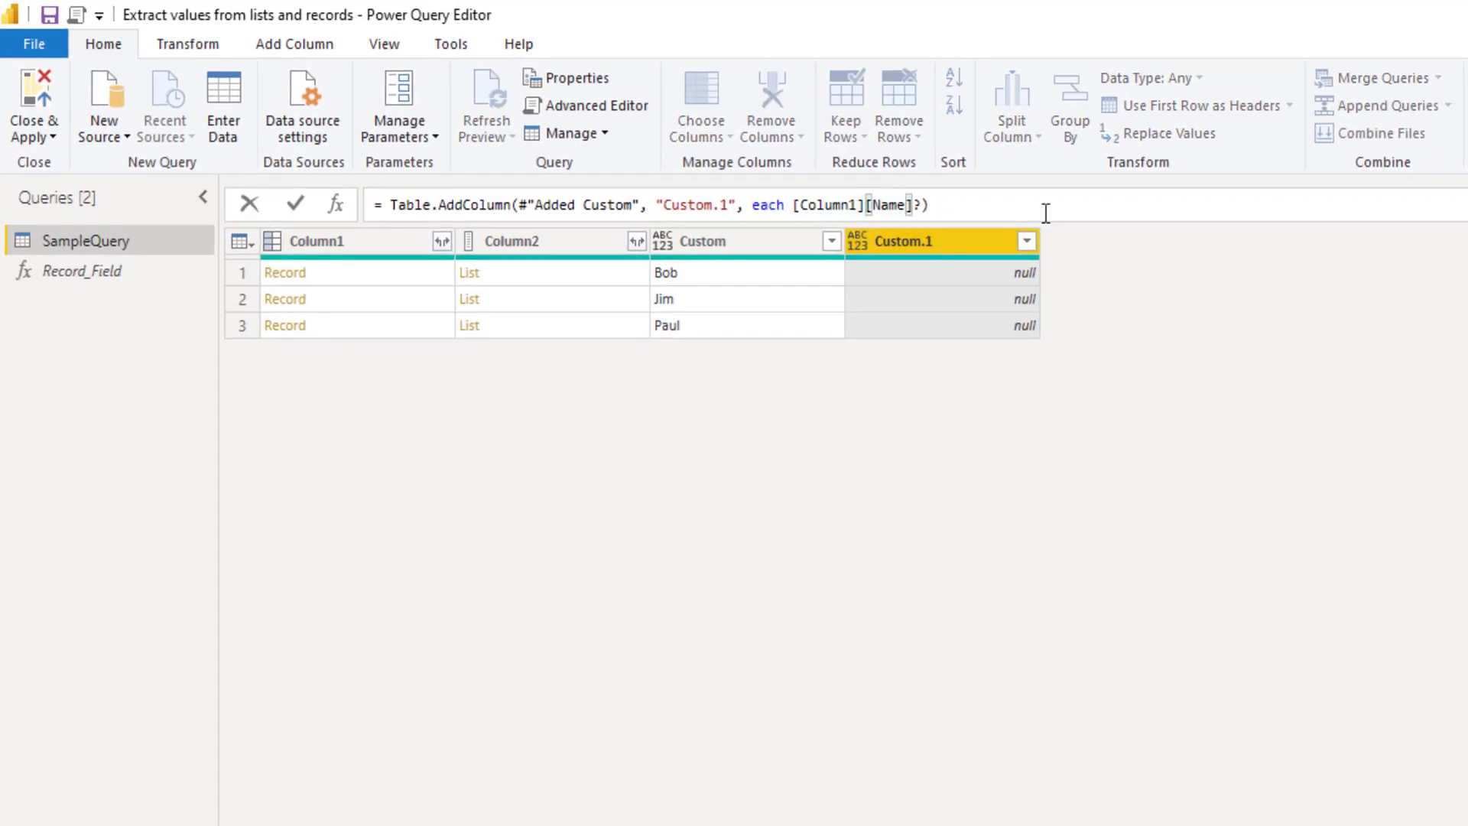
pyautogui.click(297, 201)
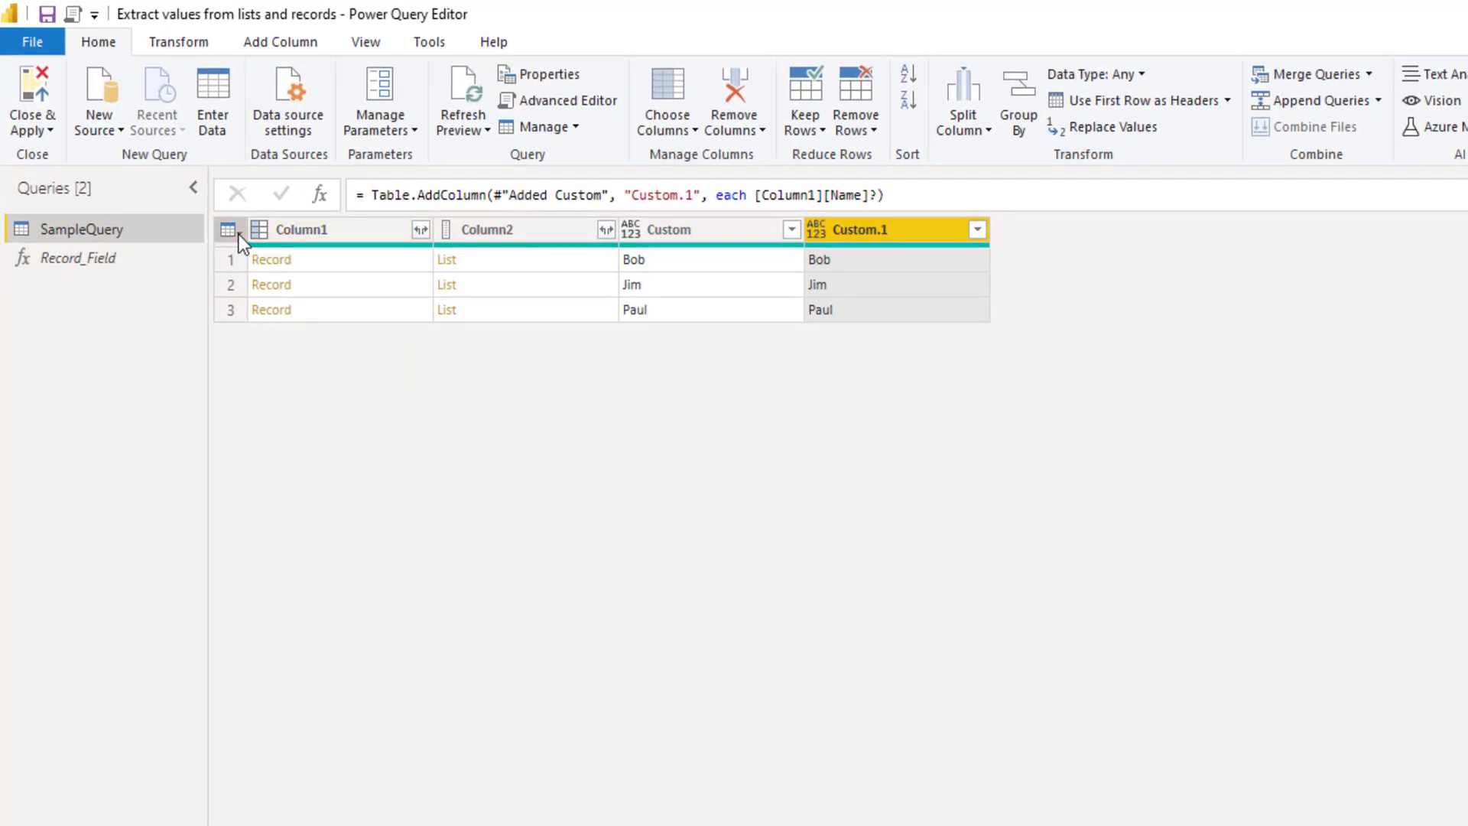
# Add an Index column starting from 0, numbering rows 0, 1, 2
pyautogui.click(238, 234)
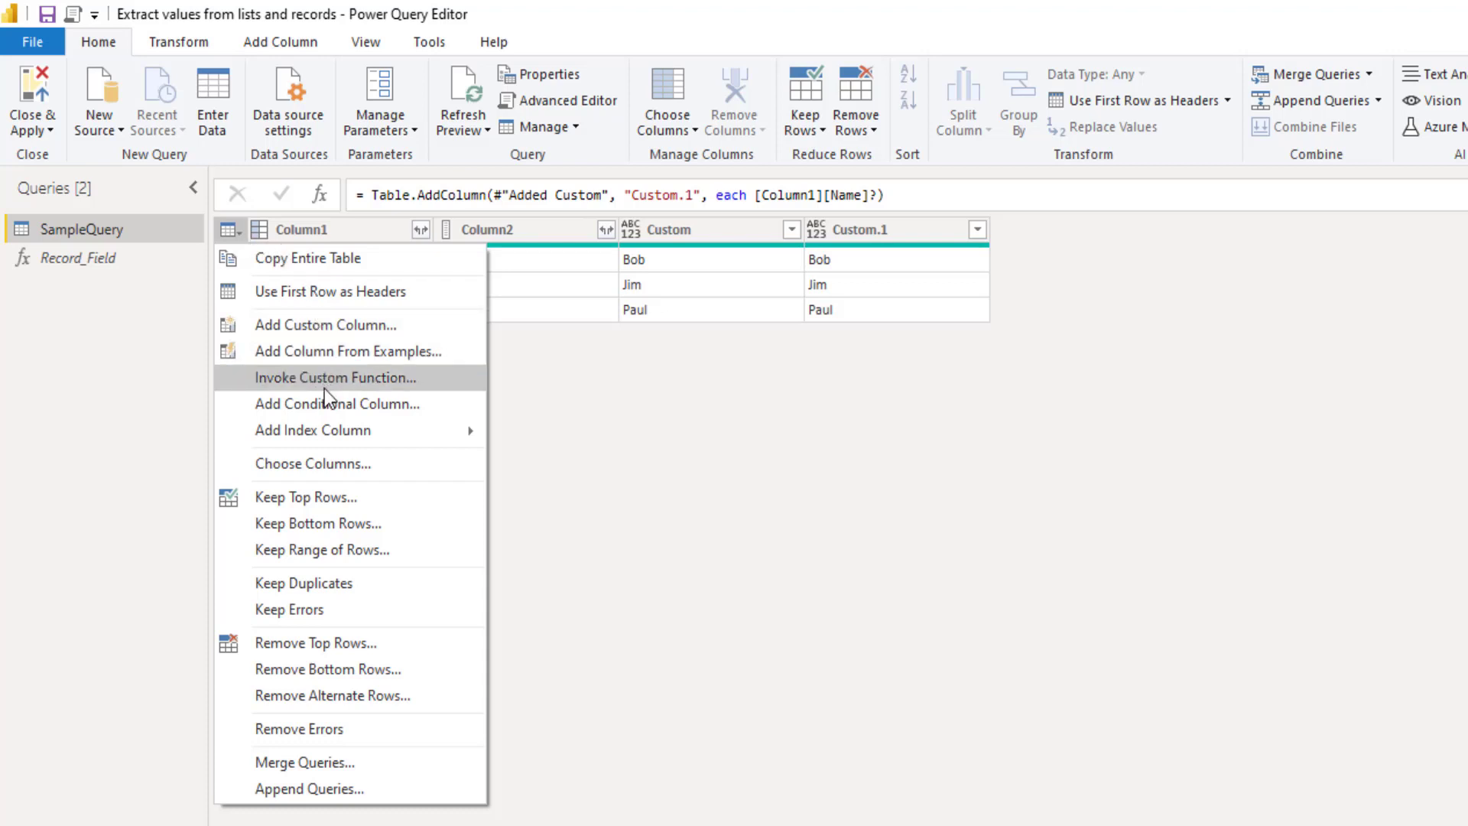
pyautogui.moveTo(324, 428)
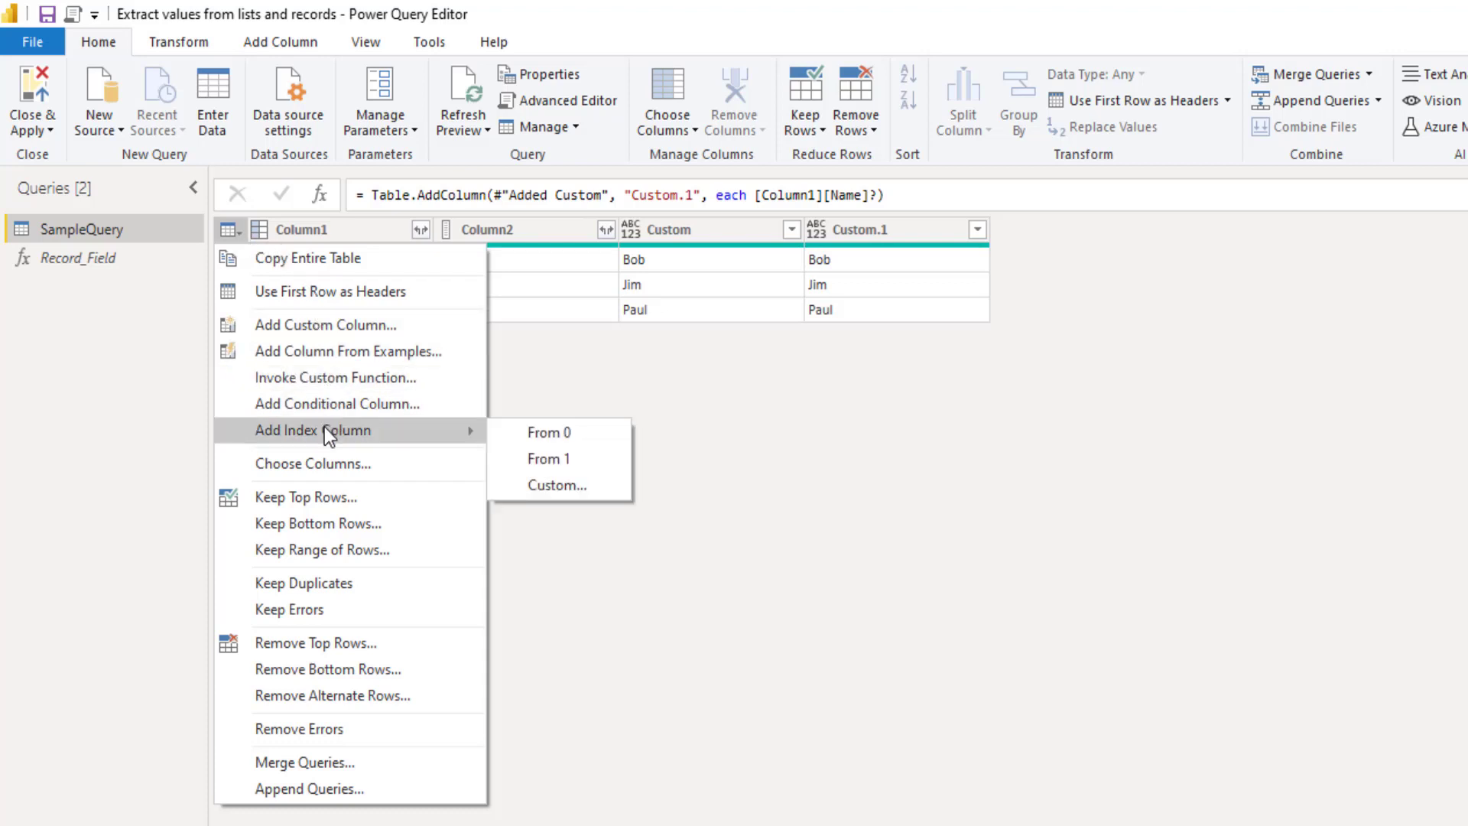
pyautogui.click(558, 434)
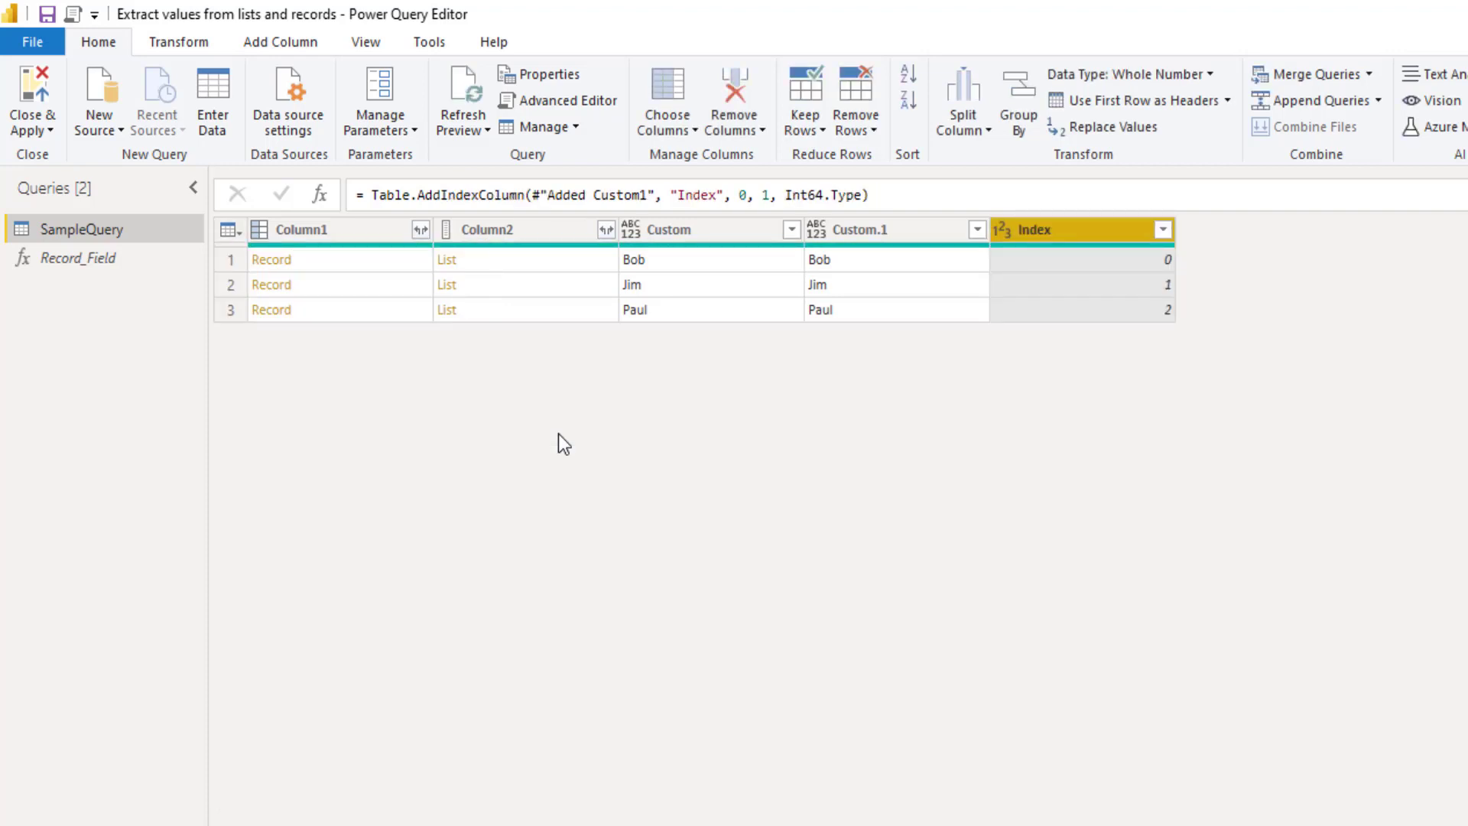
# Add Custom.2 with = Record.Field([Column2]{[Index]}, "Name") returning Bob, Jim and Paul
pyautogui.click(230, 231)
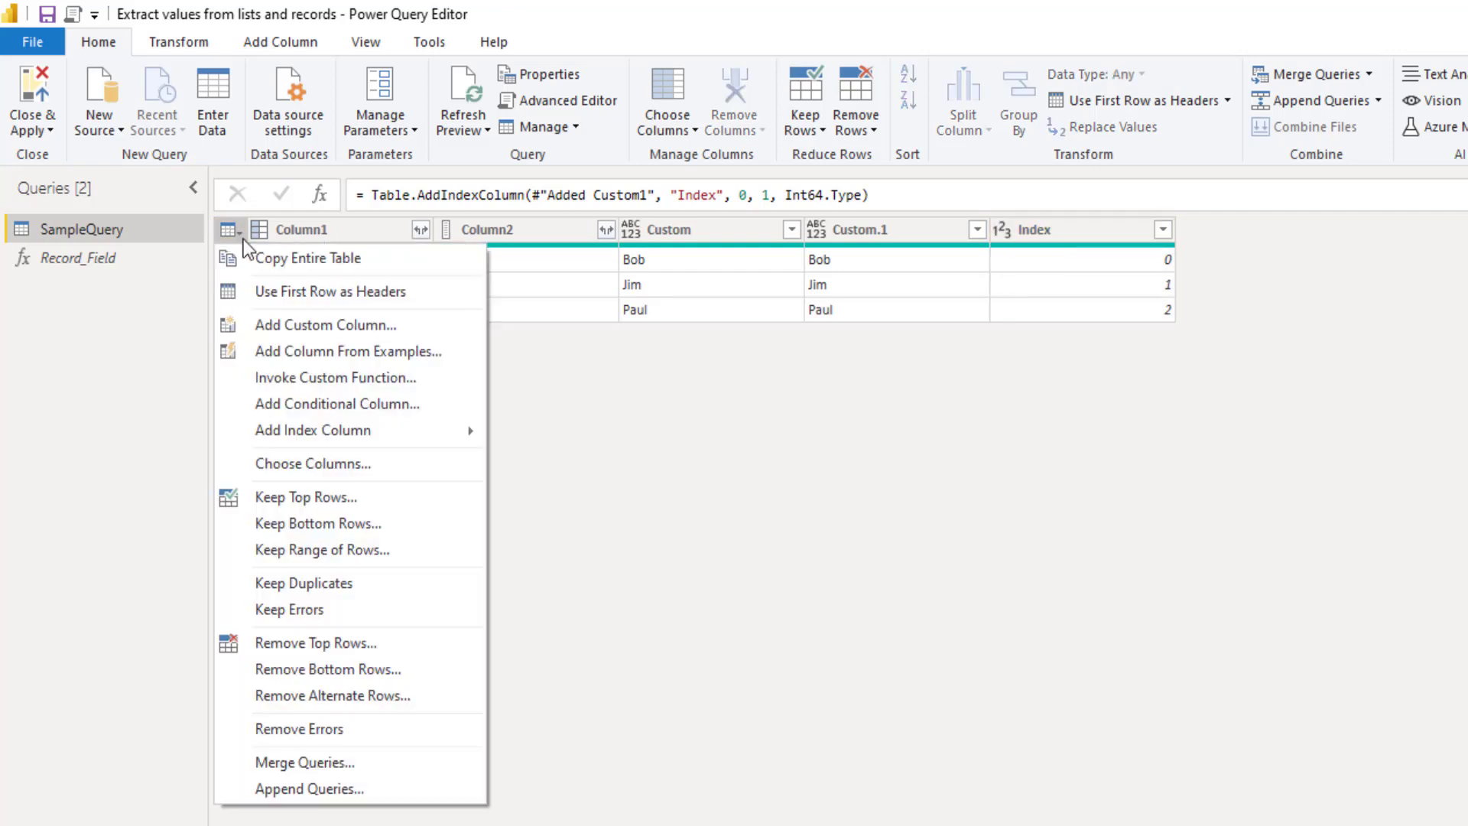
pyautogui.click(288, 321)
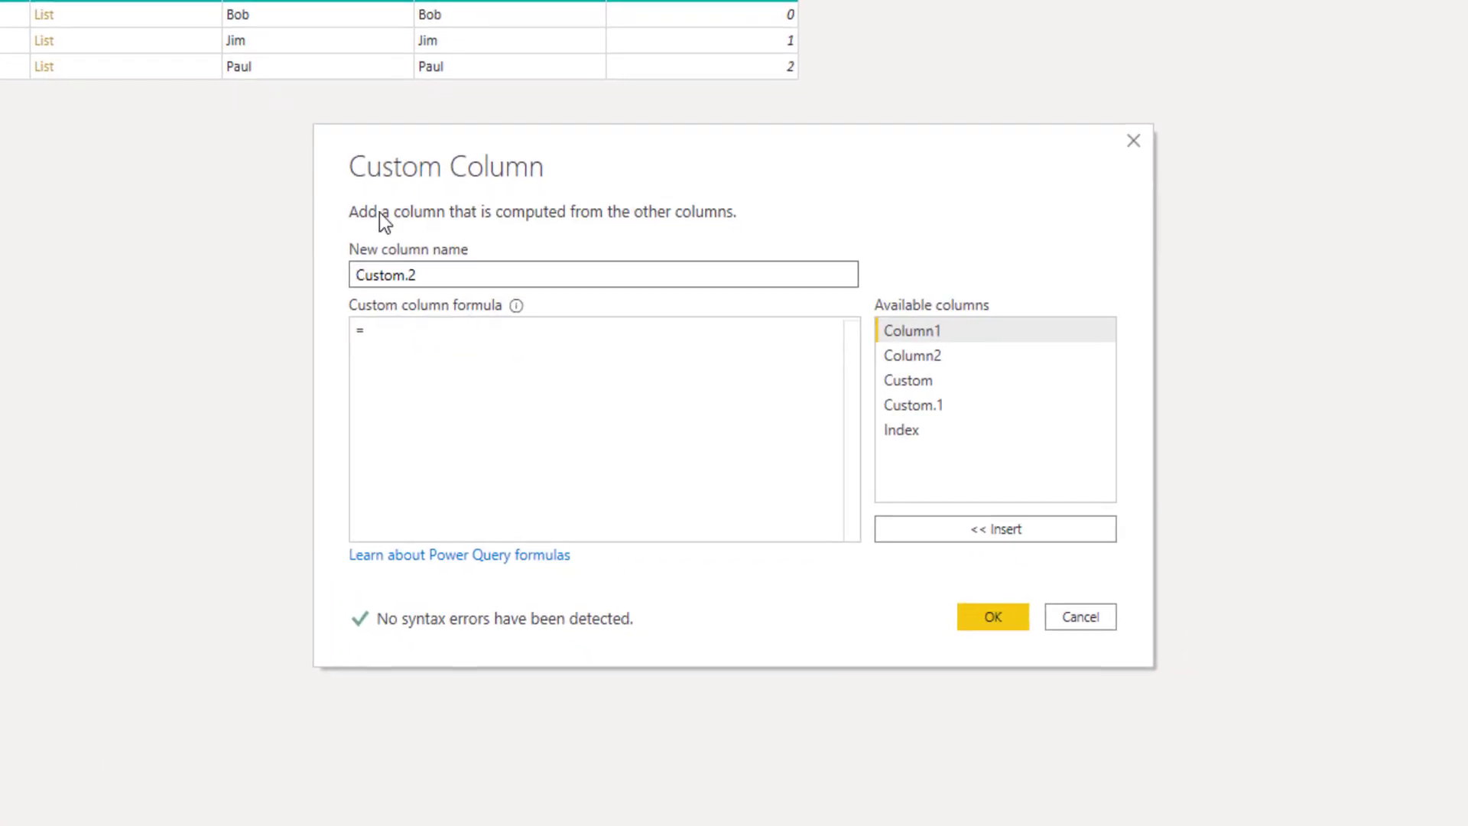
pyautogui.click(410, 338)
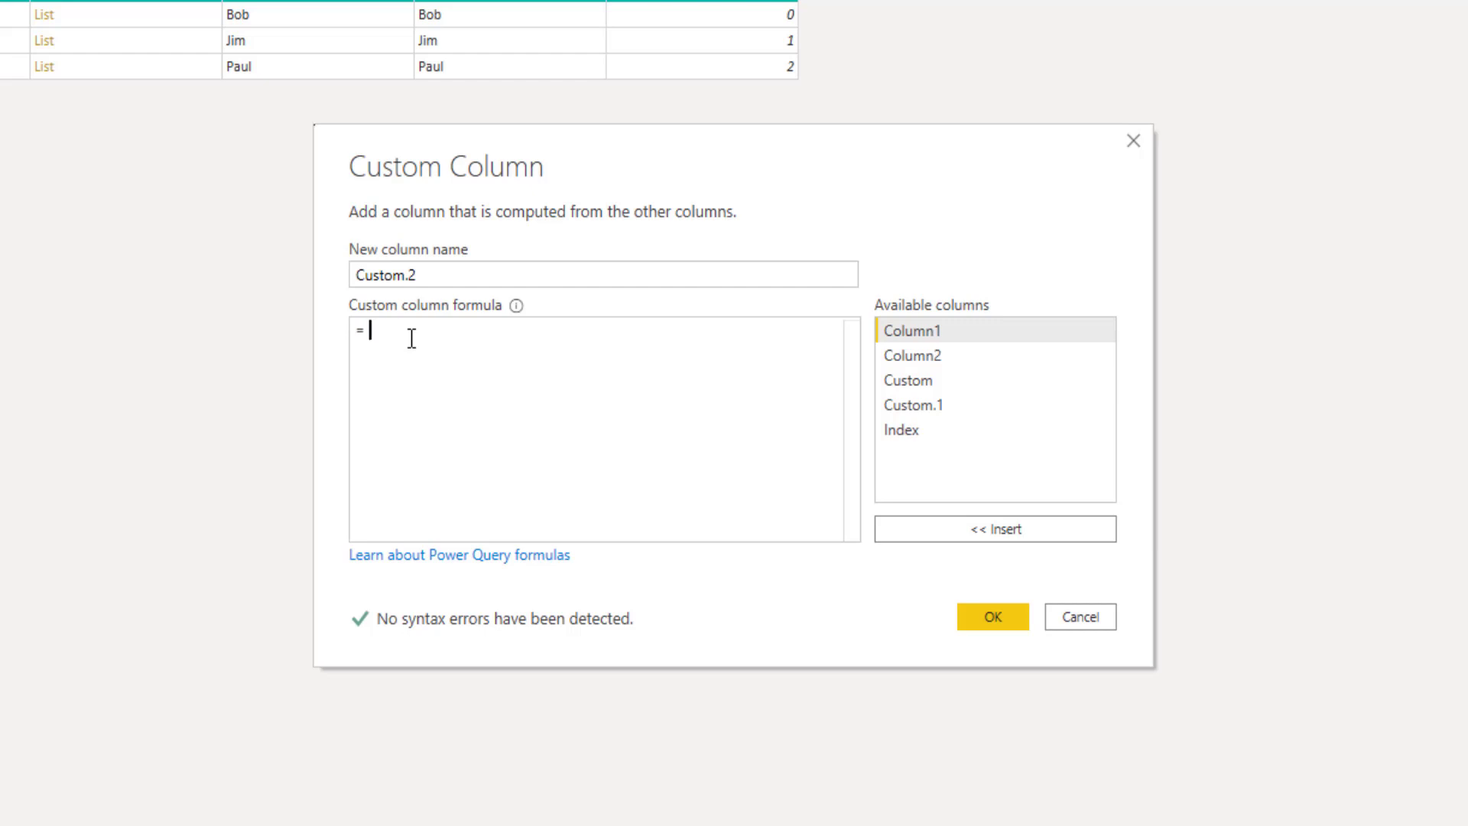
pyautogui.write('Record.')
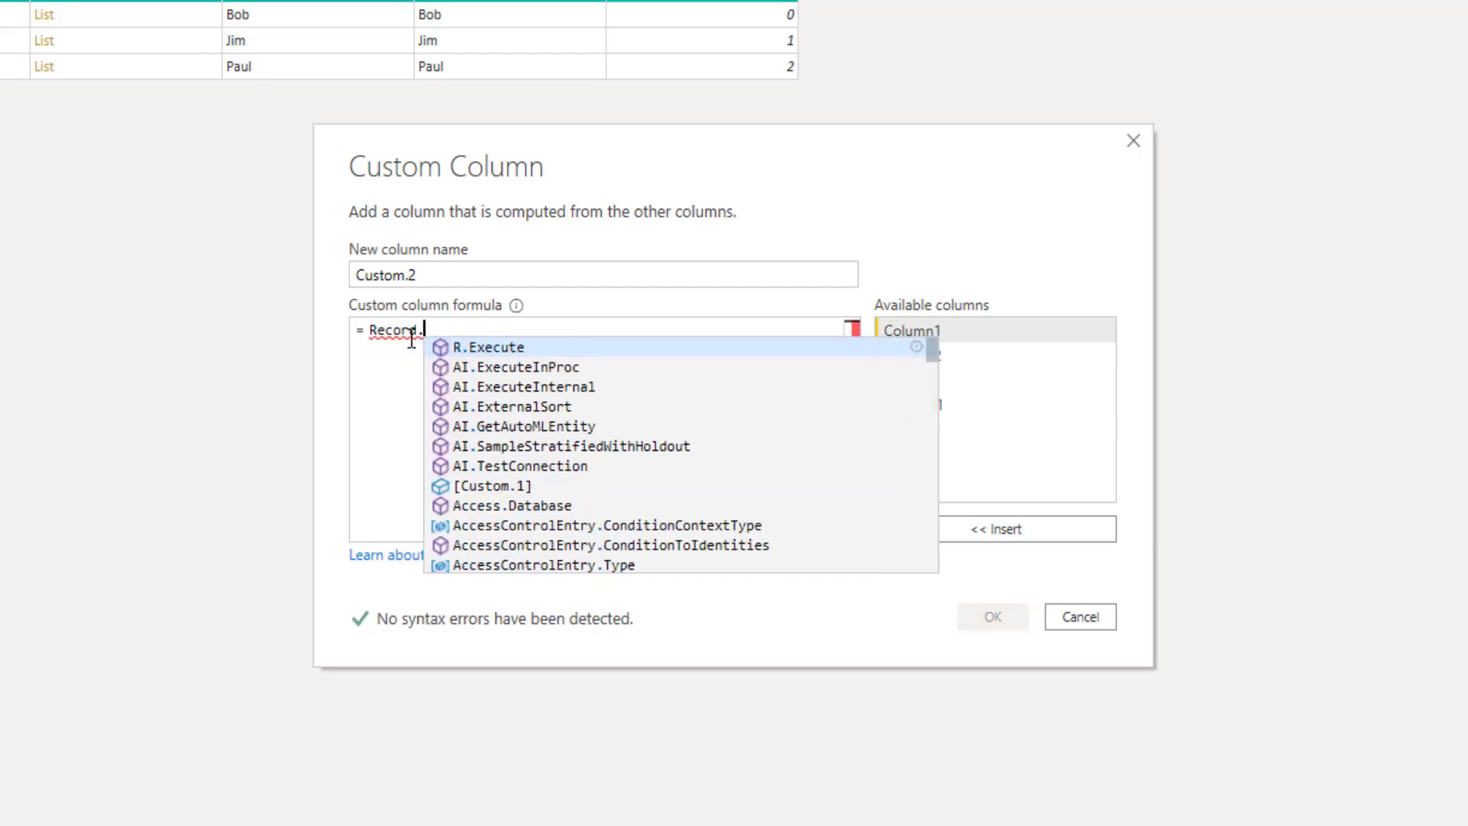
pyautogui.write('Field(')
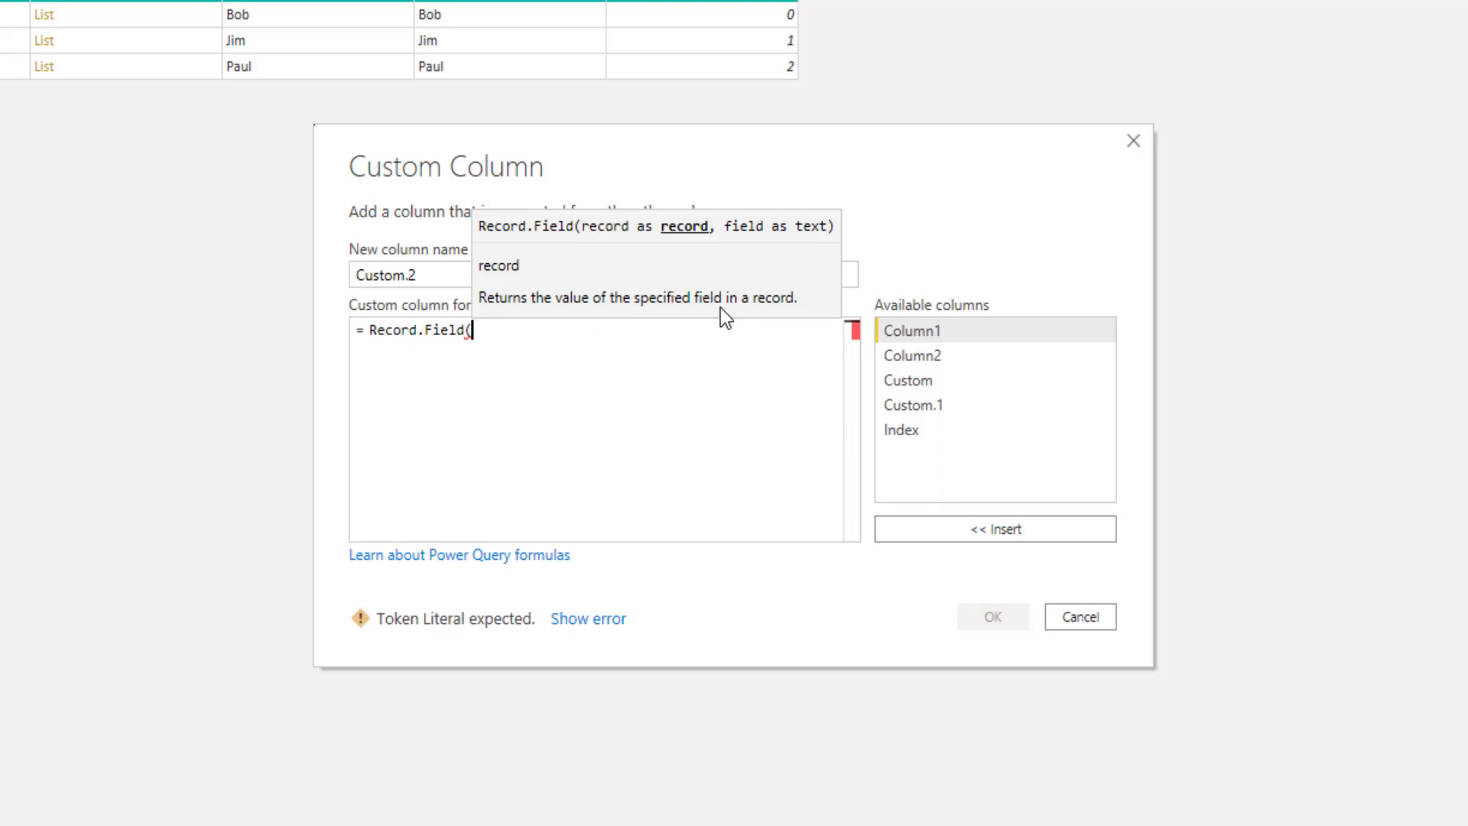
pyautogui.doubleClick(928, 355)
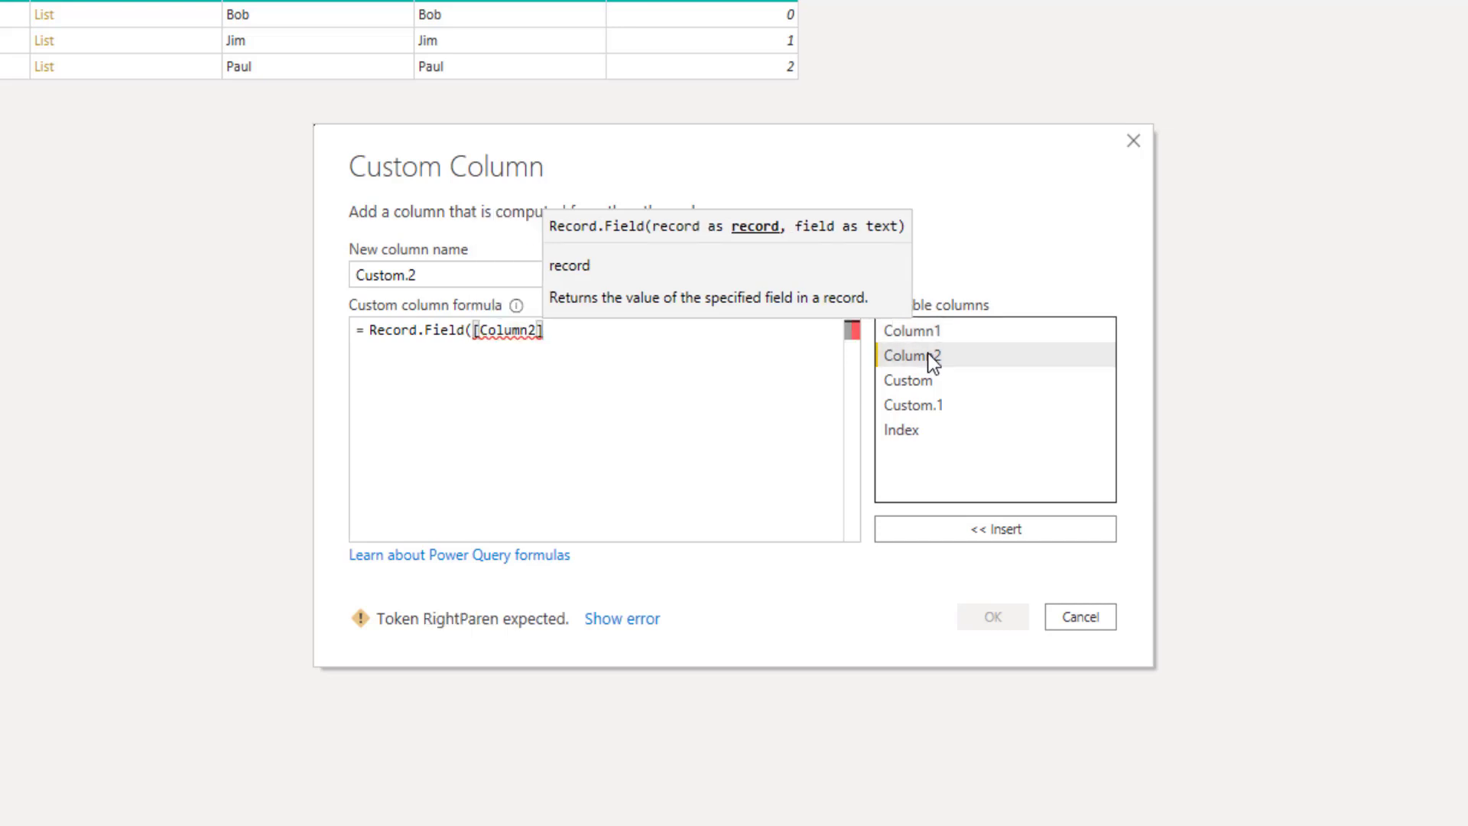
pyautogui.write('{')
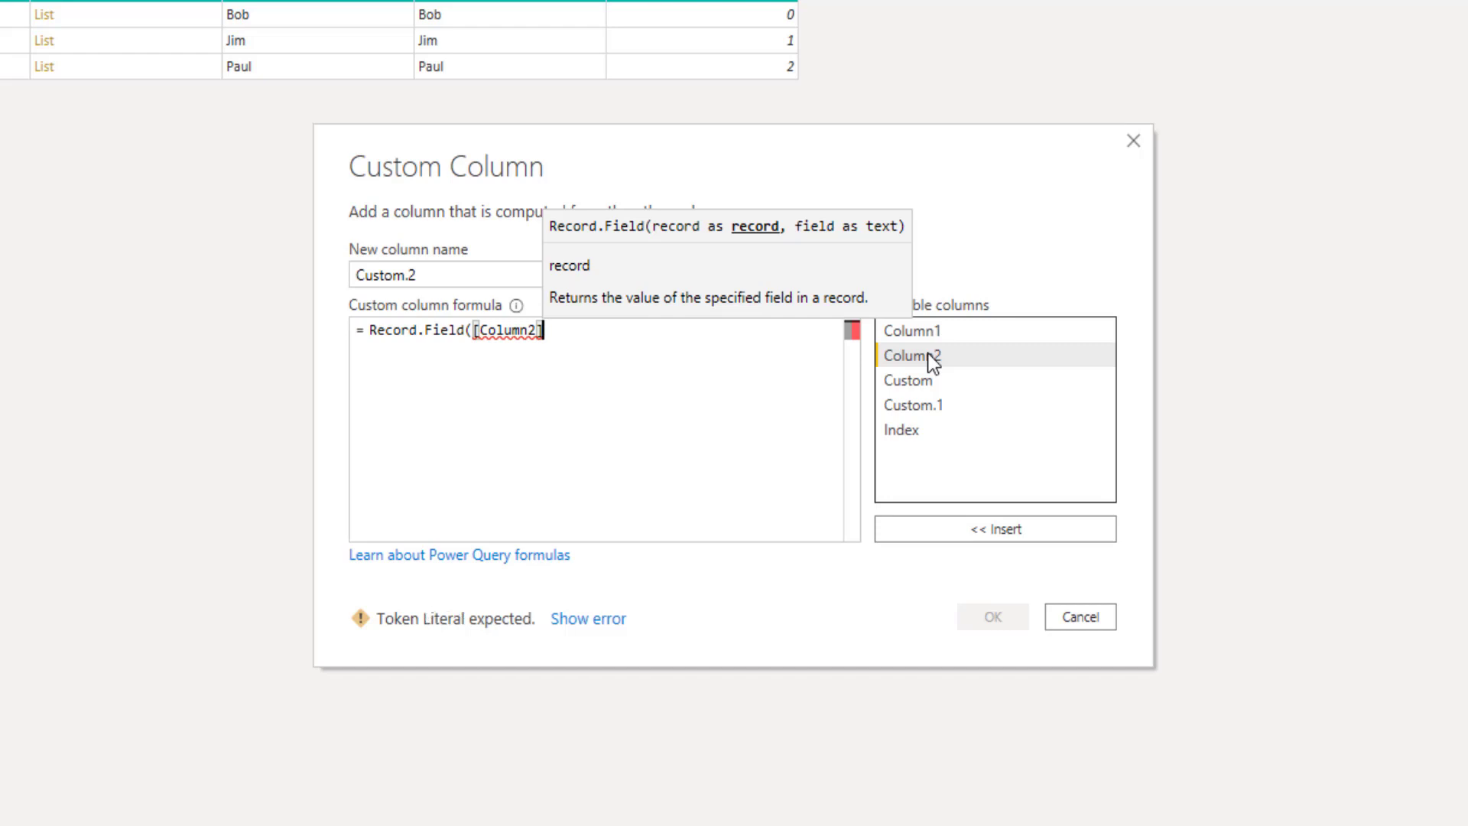
pyautogui.click(917, 428)
pyautogui.doubleClick(916, 428)
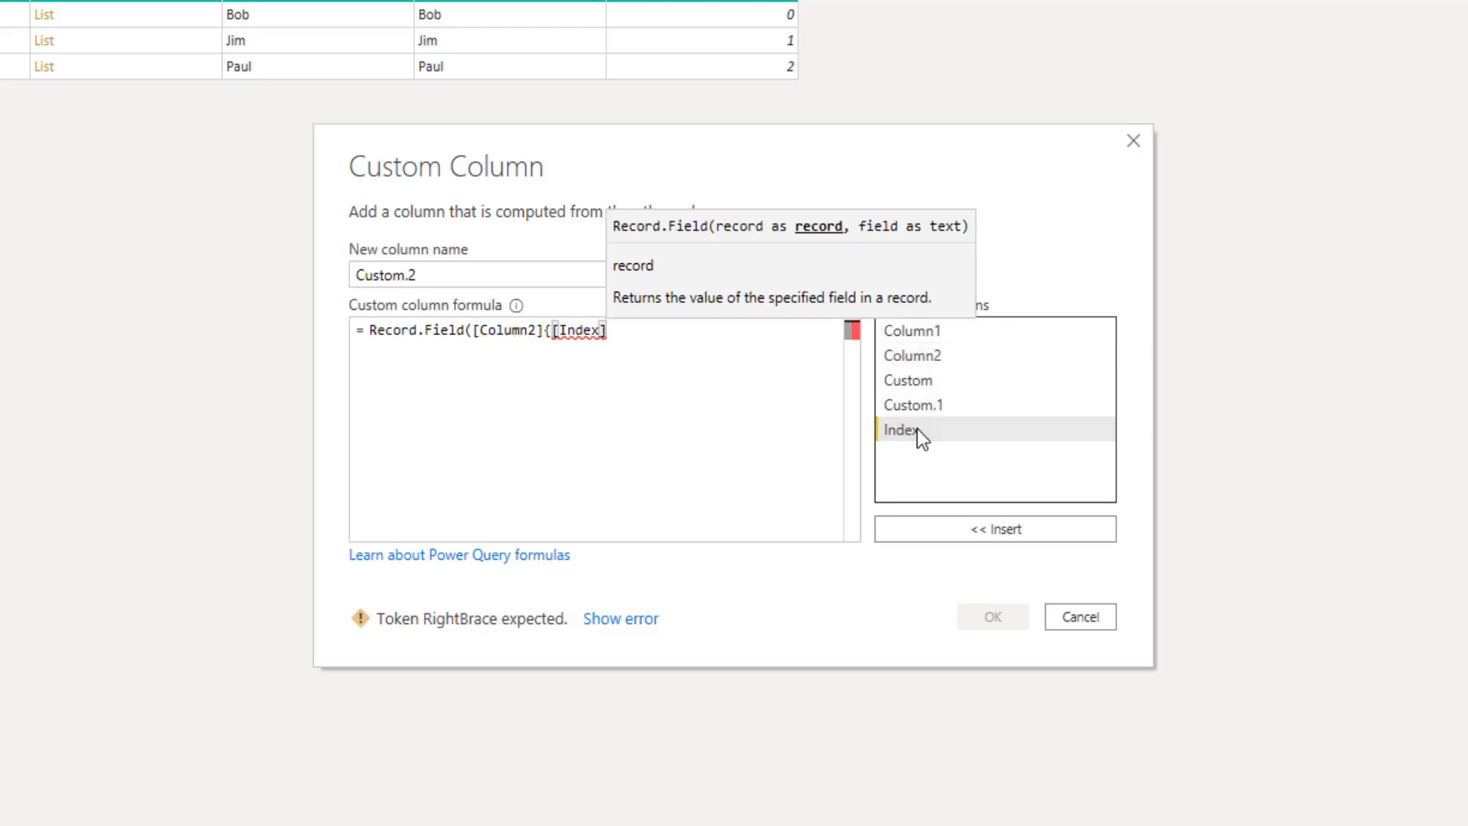
pyautogui.write('}')
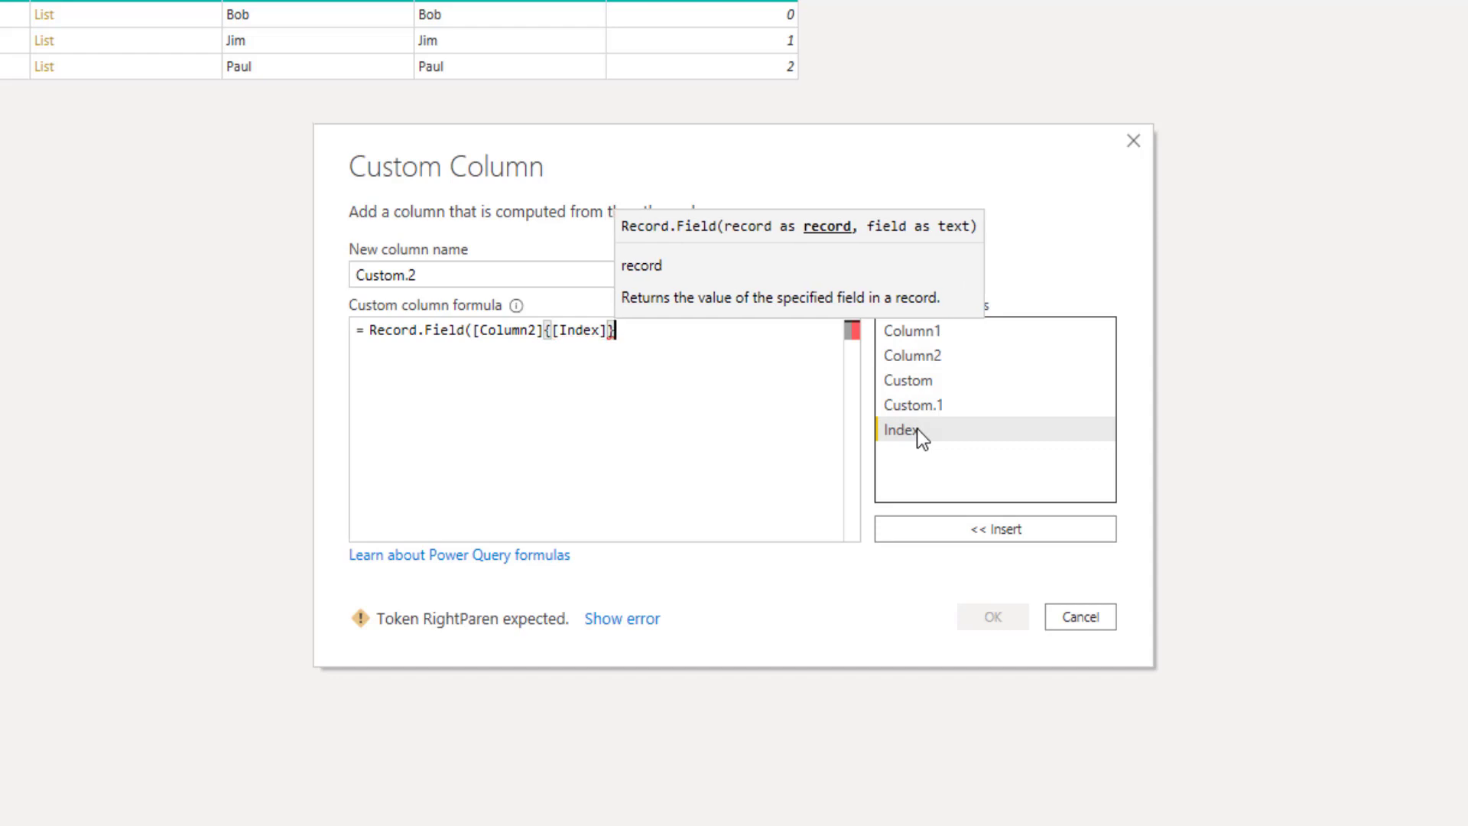
pyautogui.write(',')
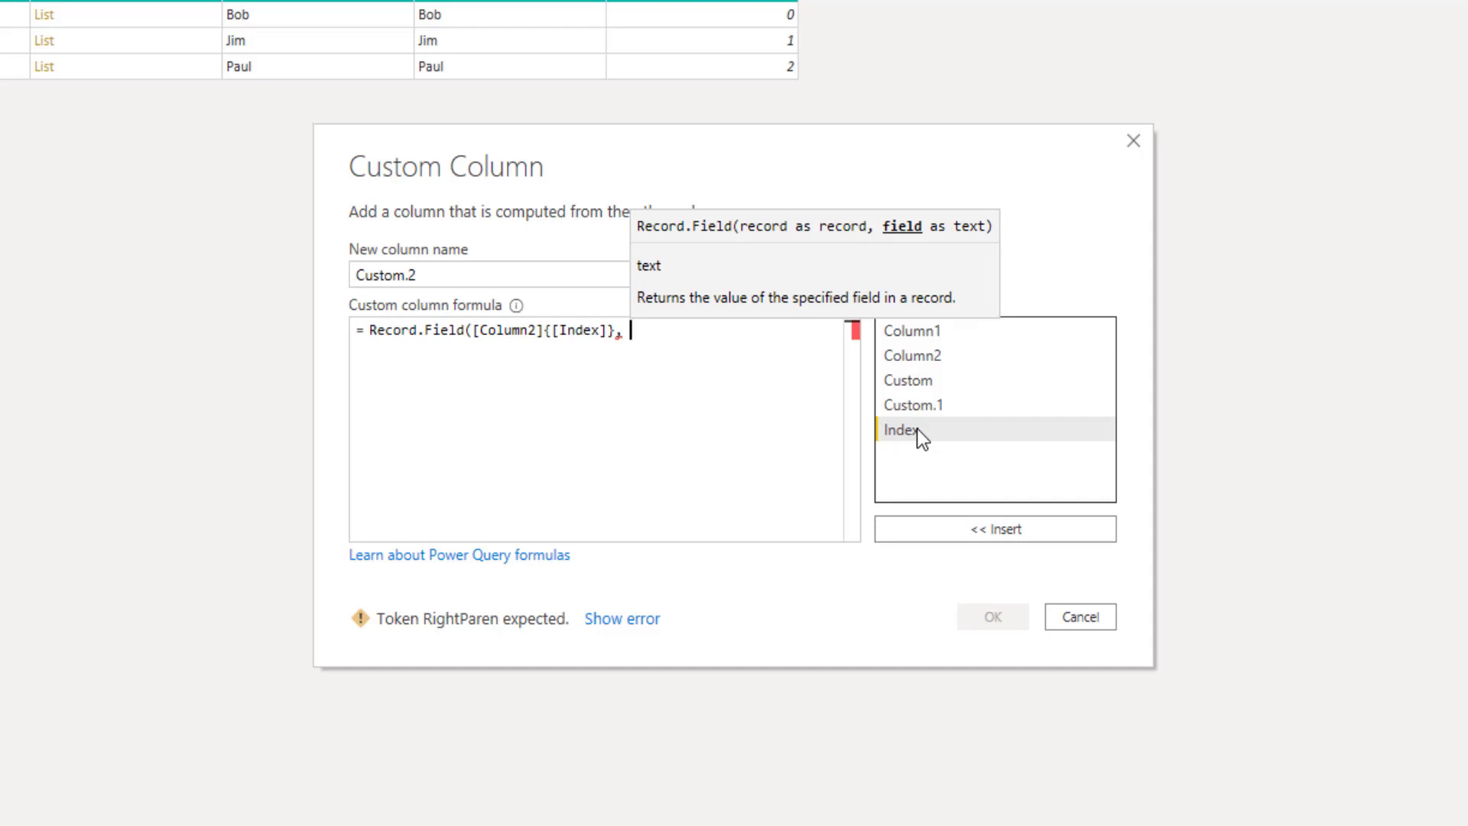
pyautogui.write('"')
pyautogui.write('Name')
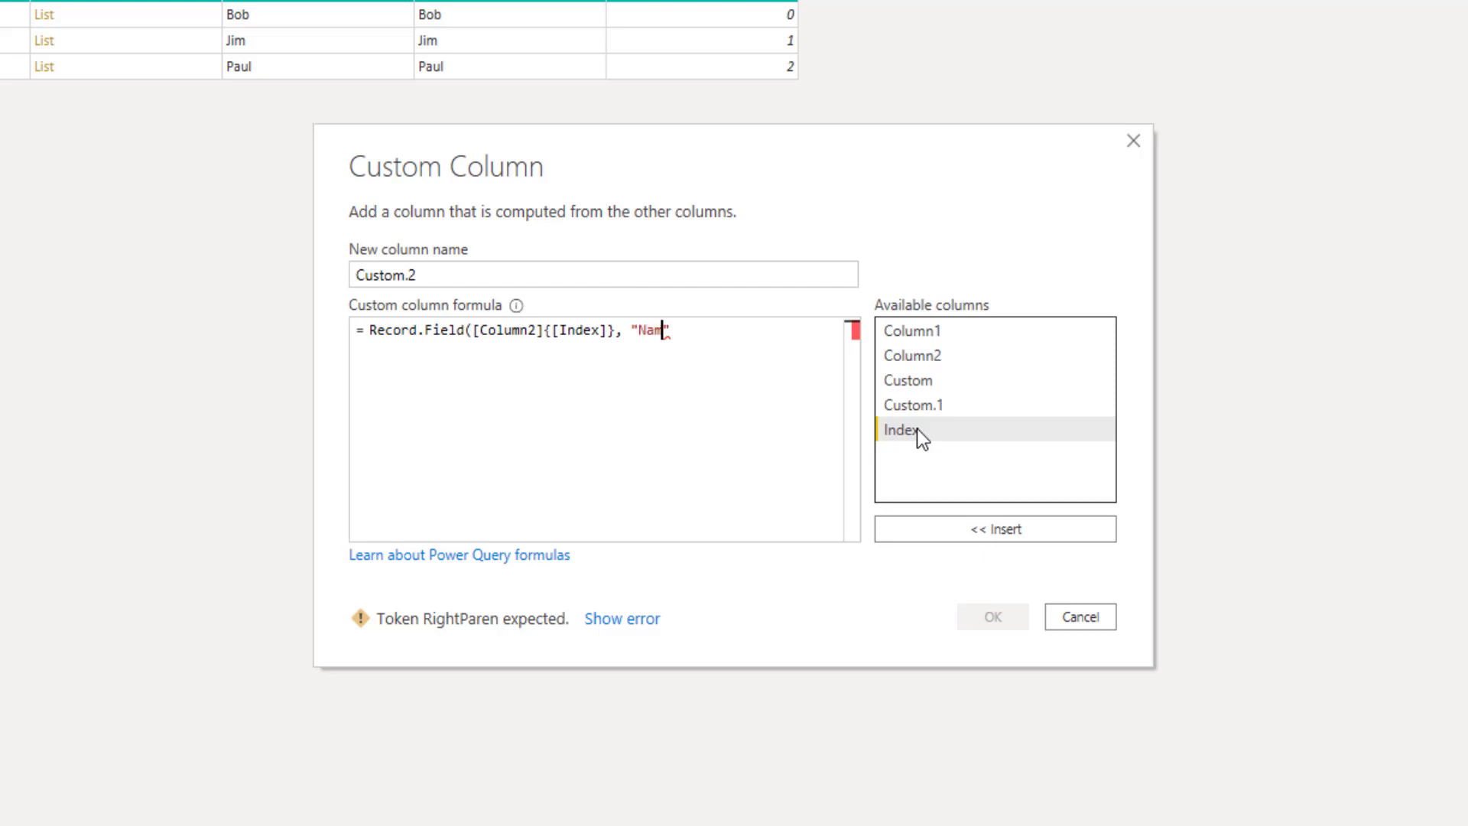
pyautogui.write('")')
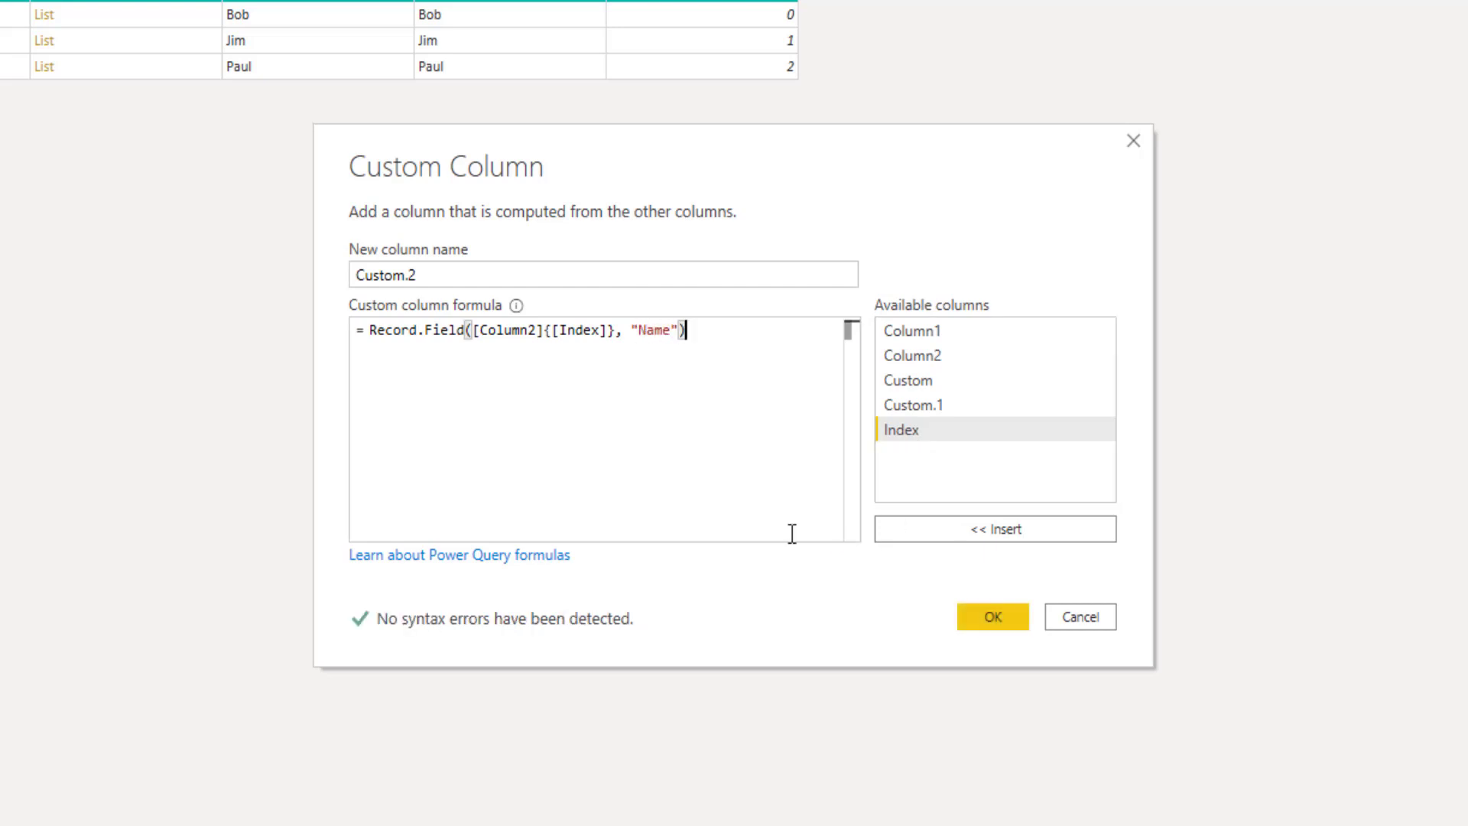
pyautogui.click(1007, 612)
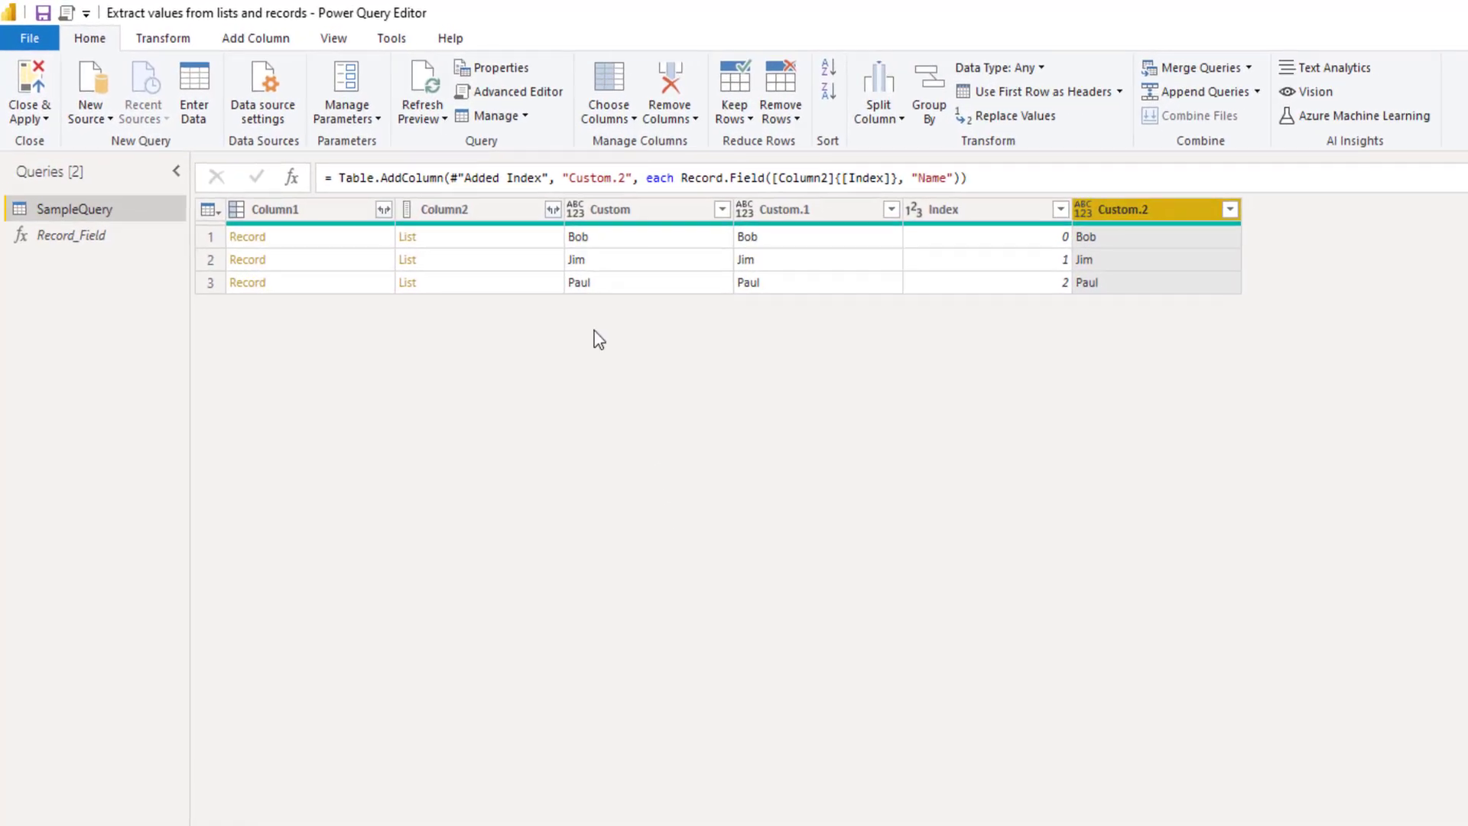
# Add Custom.3 with formula = [Column2]{[Index]}[Name], listing Bob, Jim and Paul
pyautogui.click(211, 212)
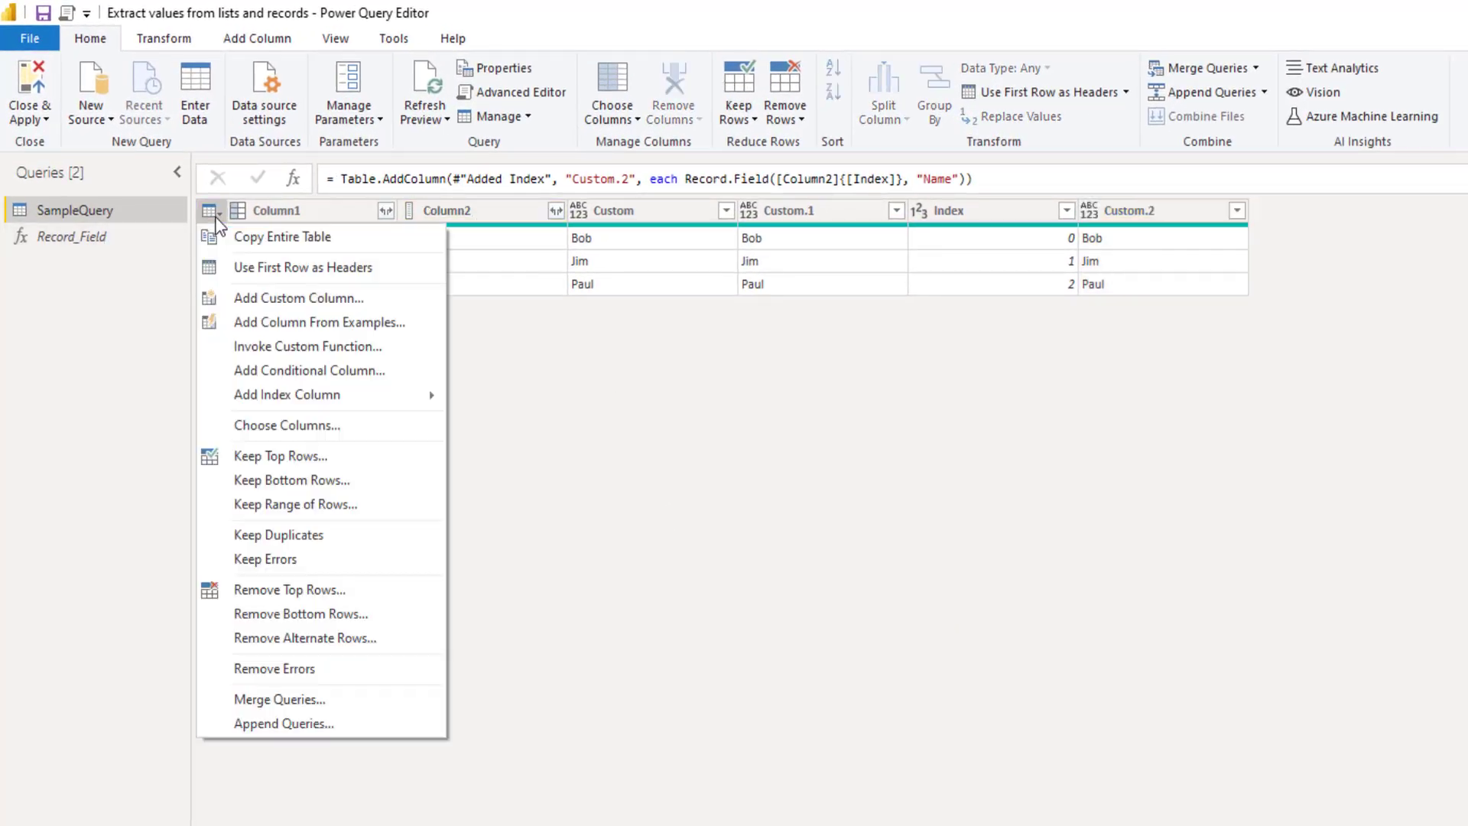
pyautogui.click(315, 298)
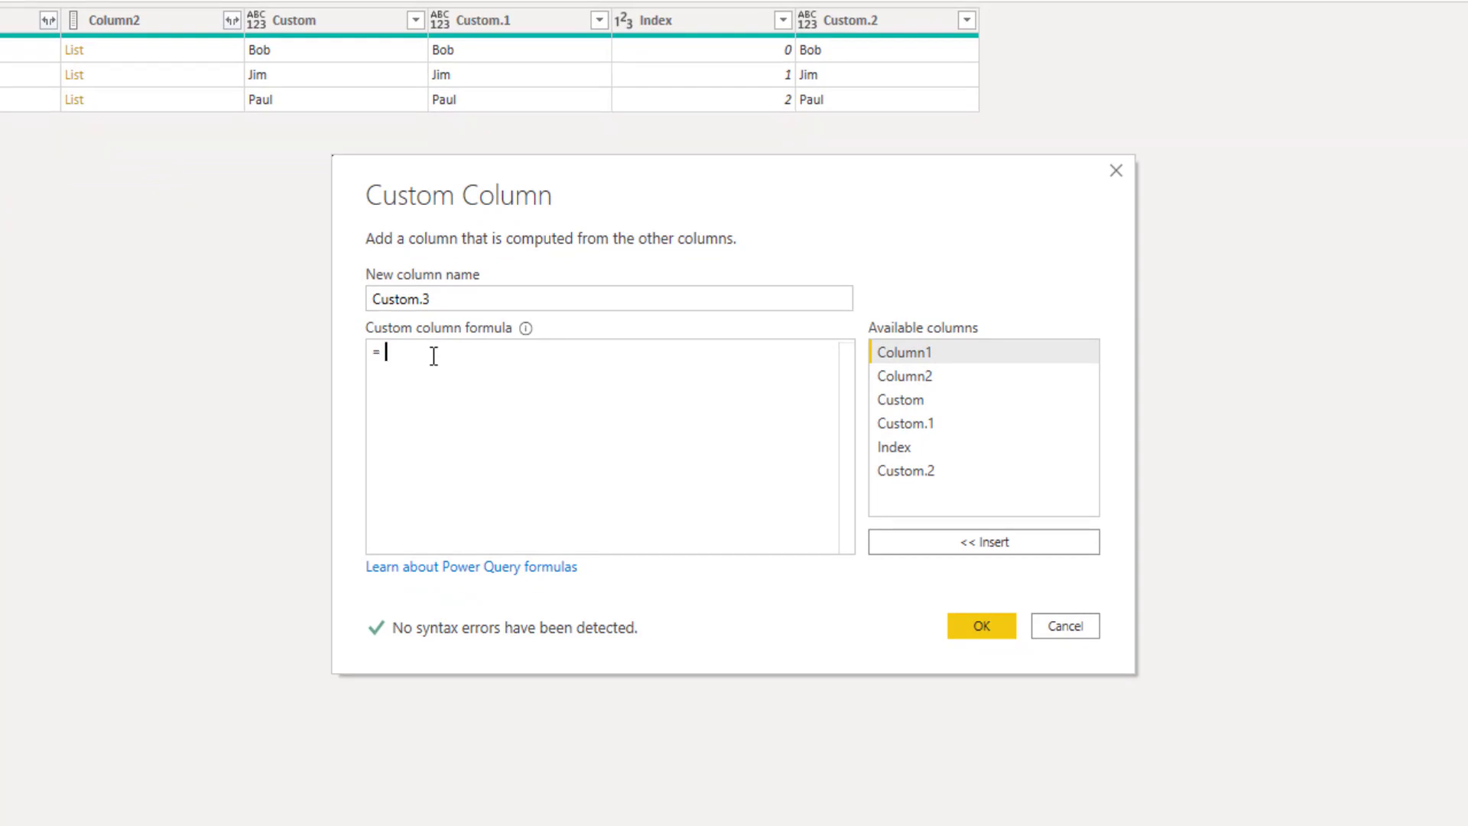
pyautogui.doubleClick(891, 380)
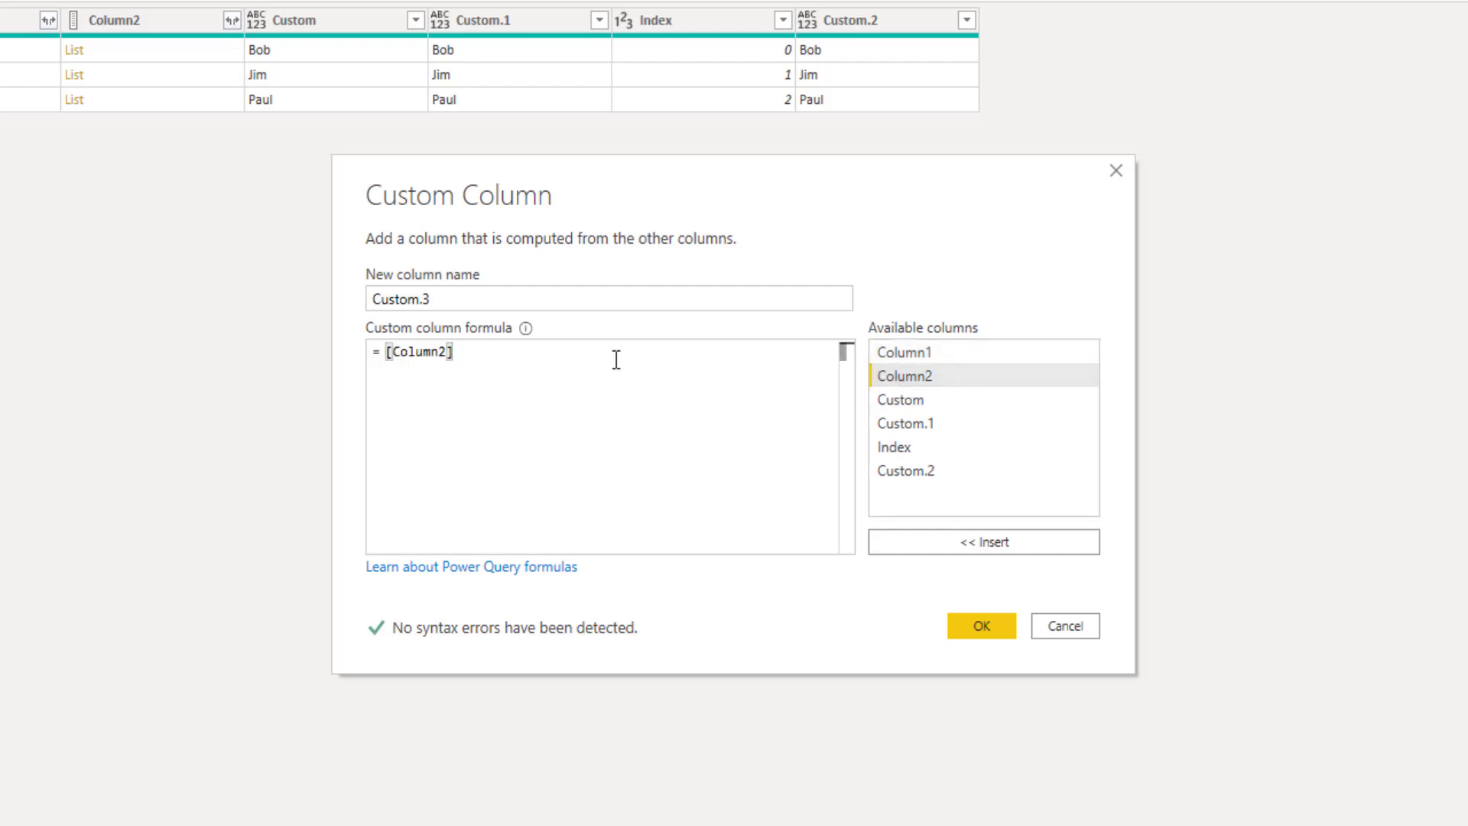
pyautogui.write('{')
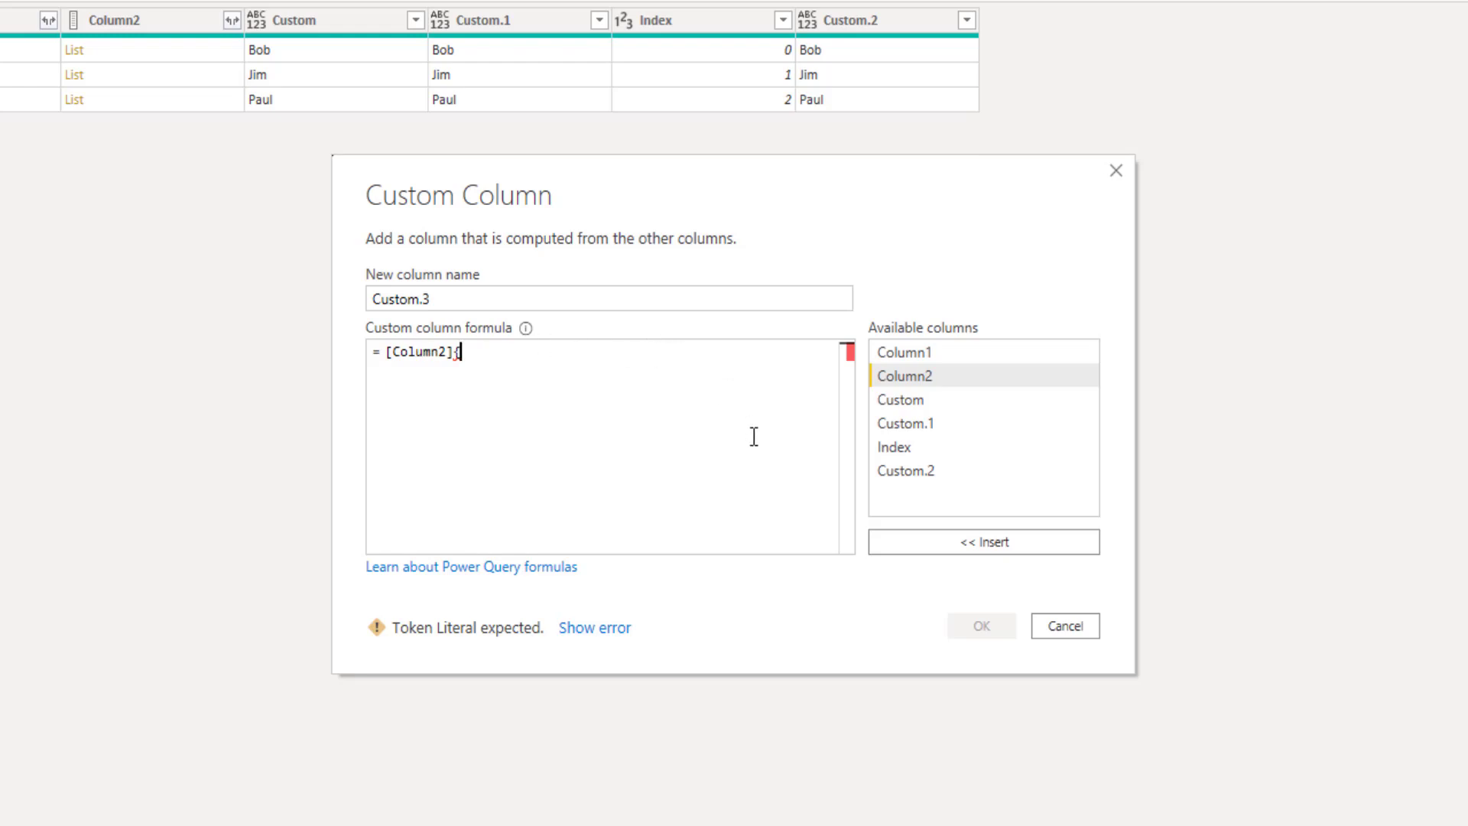
pyautogui.doubleClick(910, 444)
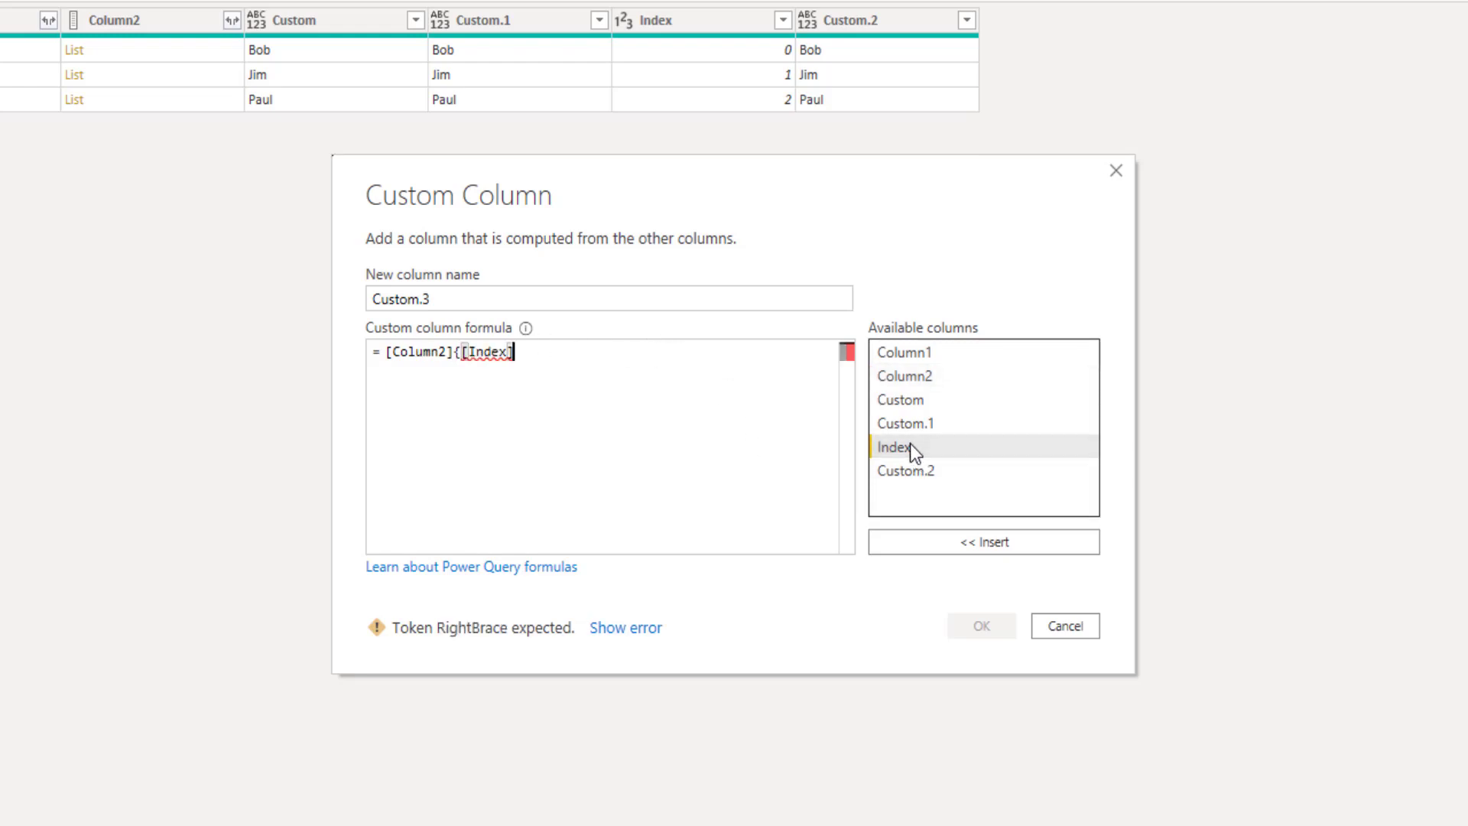
pyautogui.write('}')
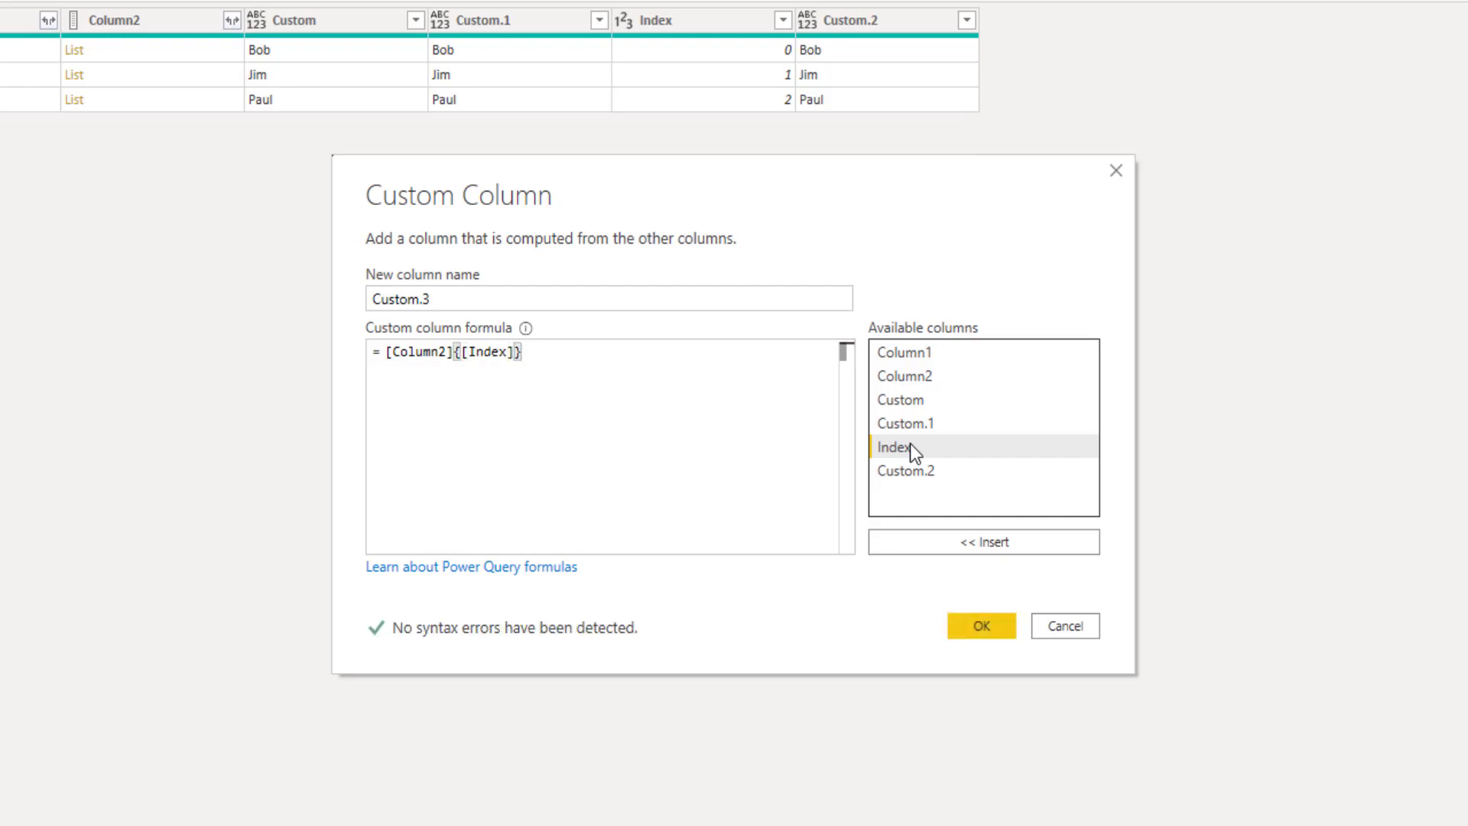
pyautogui.write('[')
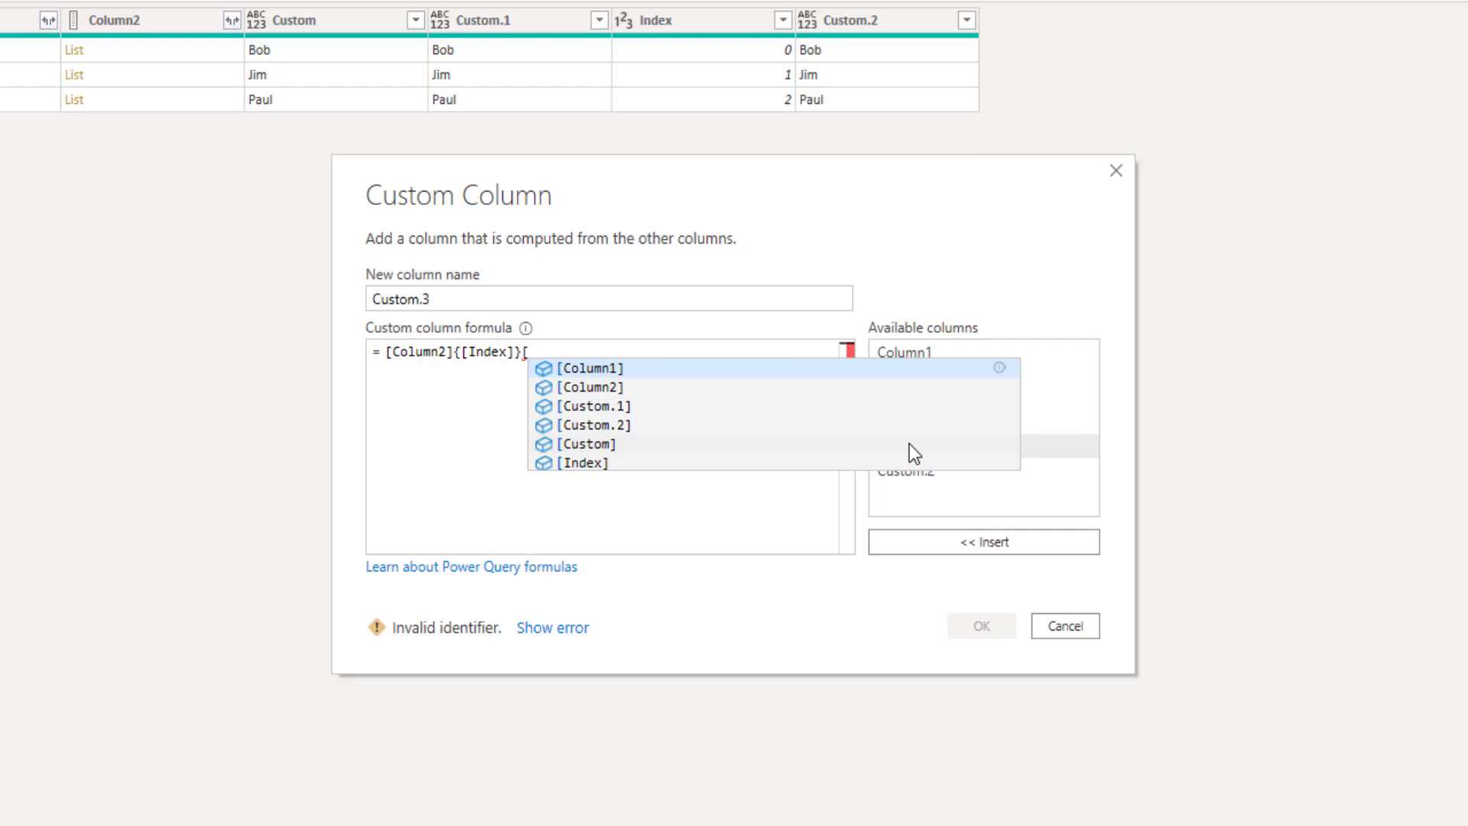
pyautogui.write('Name')
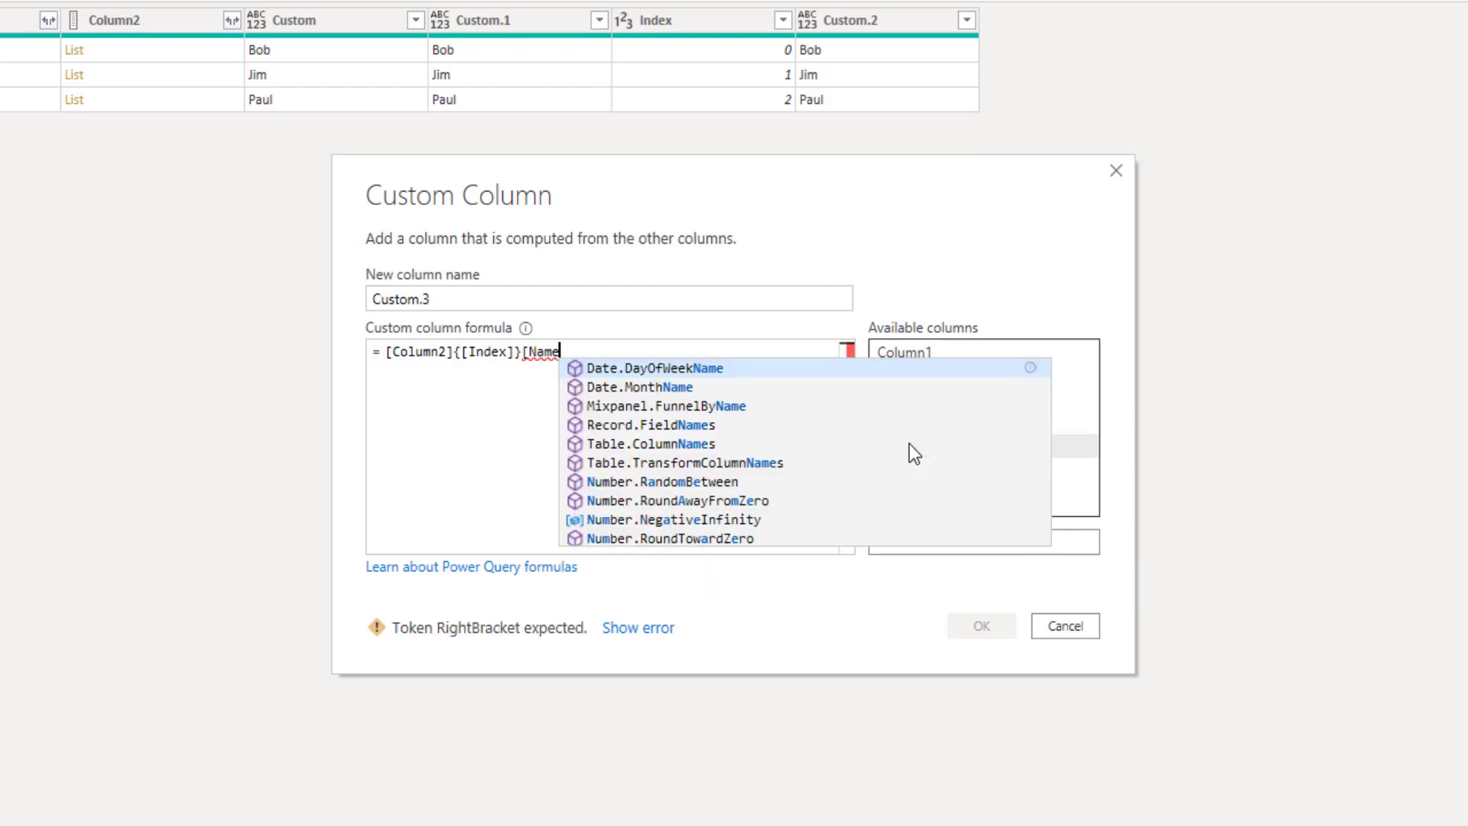
pyautogui.write(']')
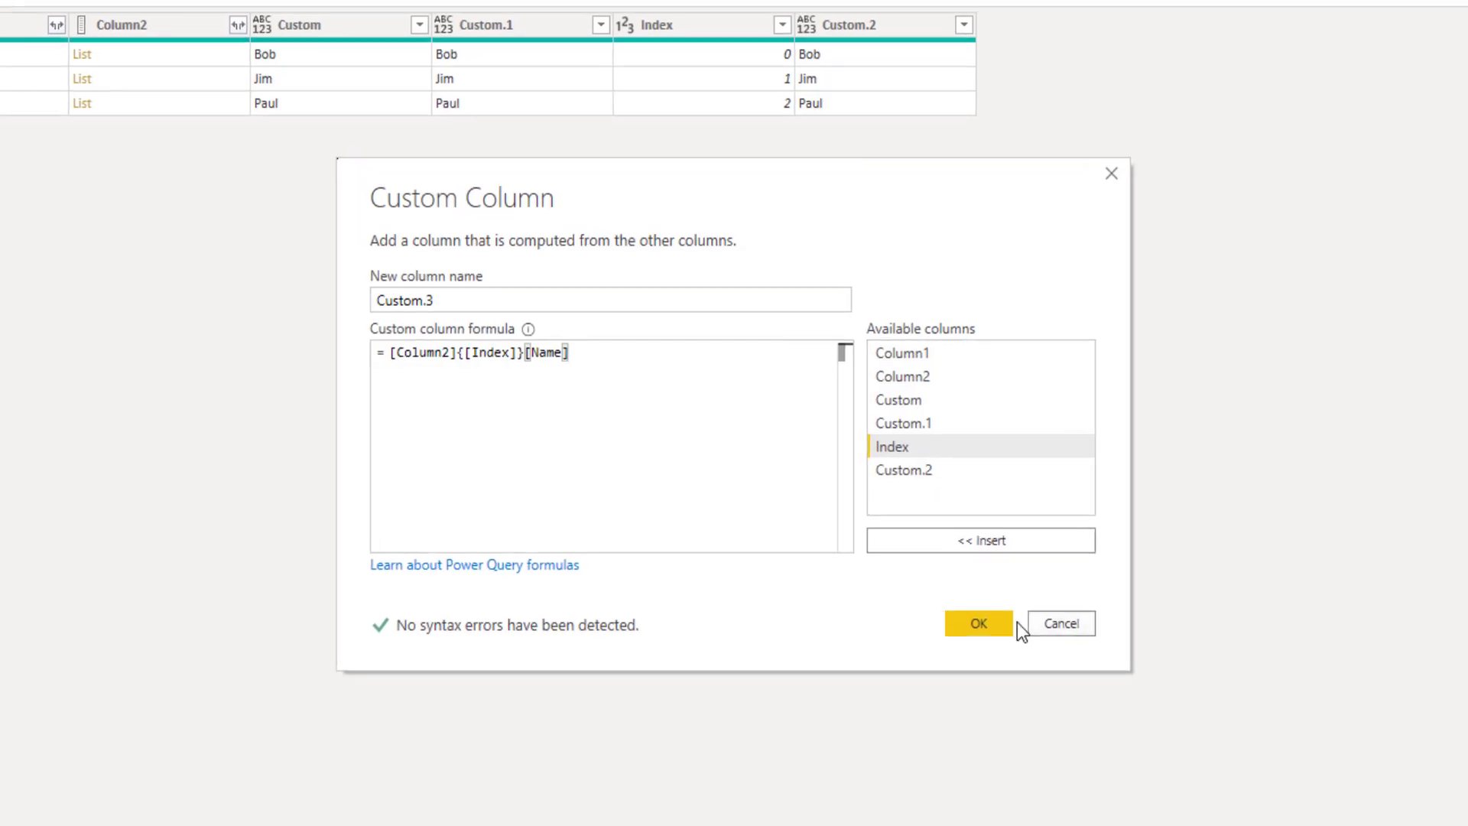
pyautogui.click(1008, 624)
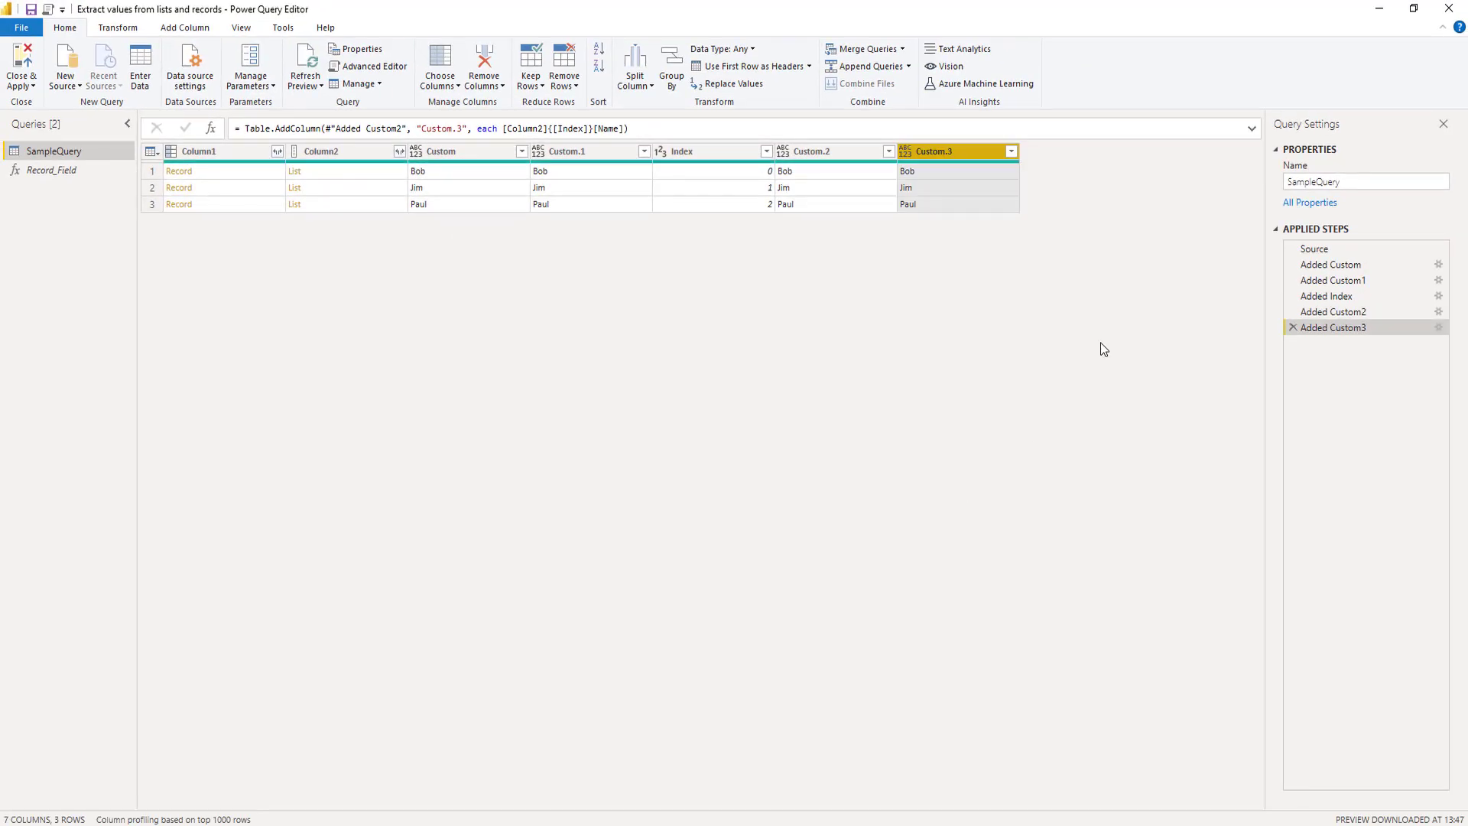